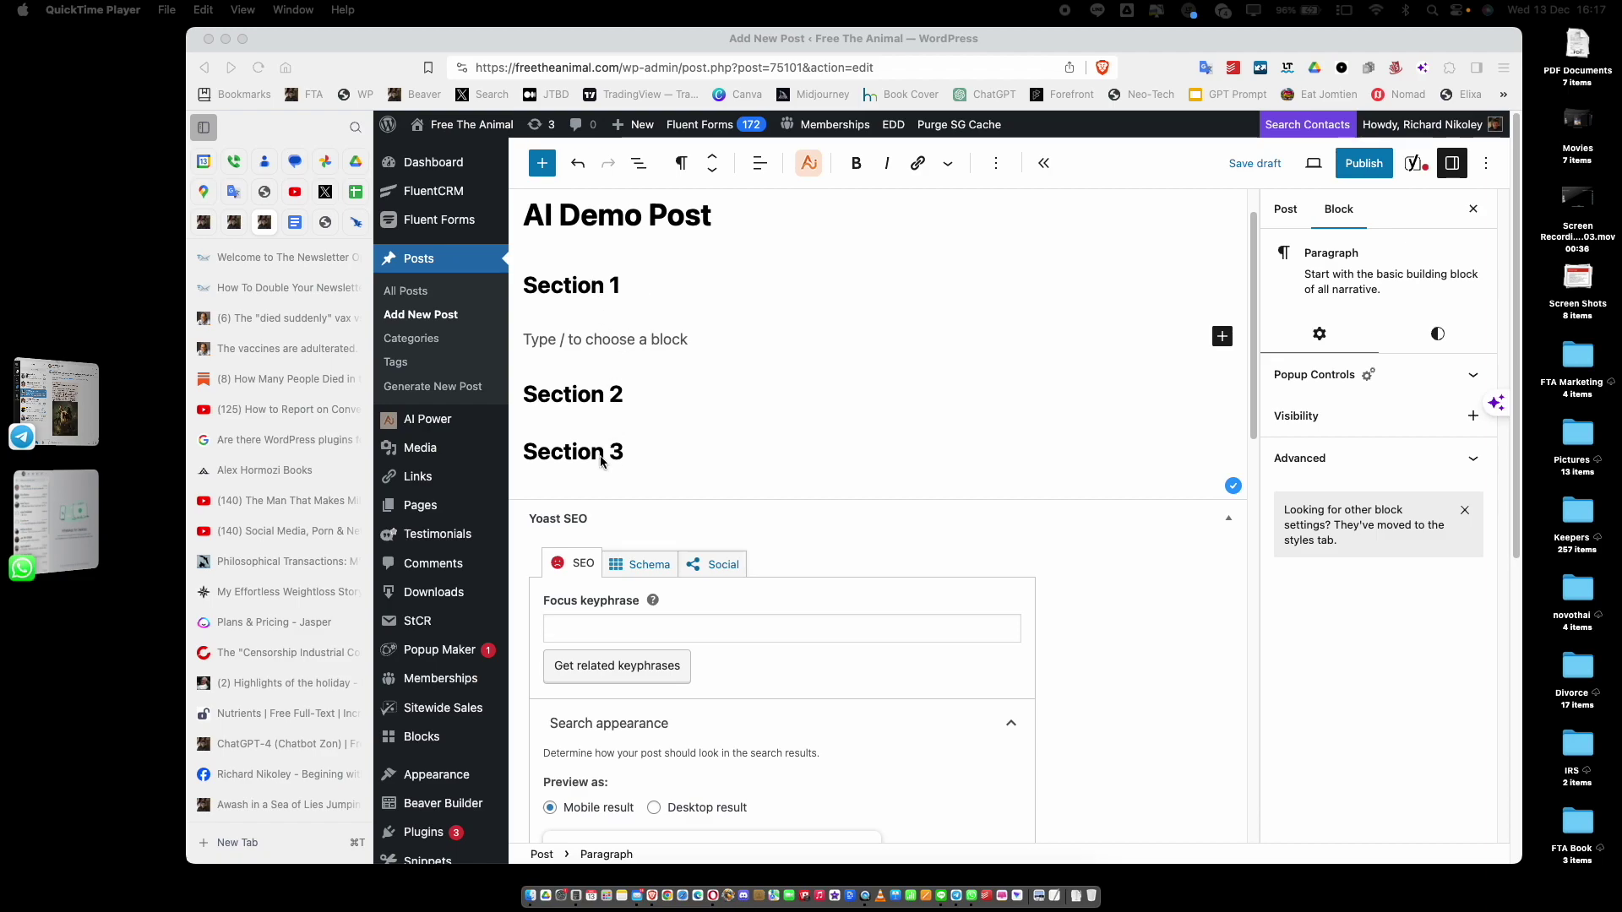
Dictate into the empty paragraph under Section 1, starting "OK so here we are and I'm going to demonstrate how this works and of course because I'm talking".
left_click(574, 342)
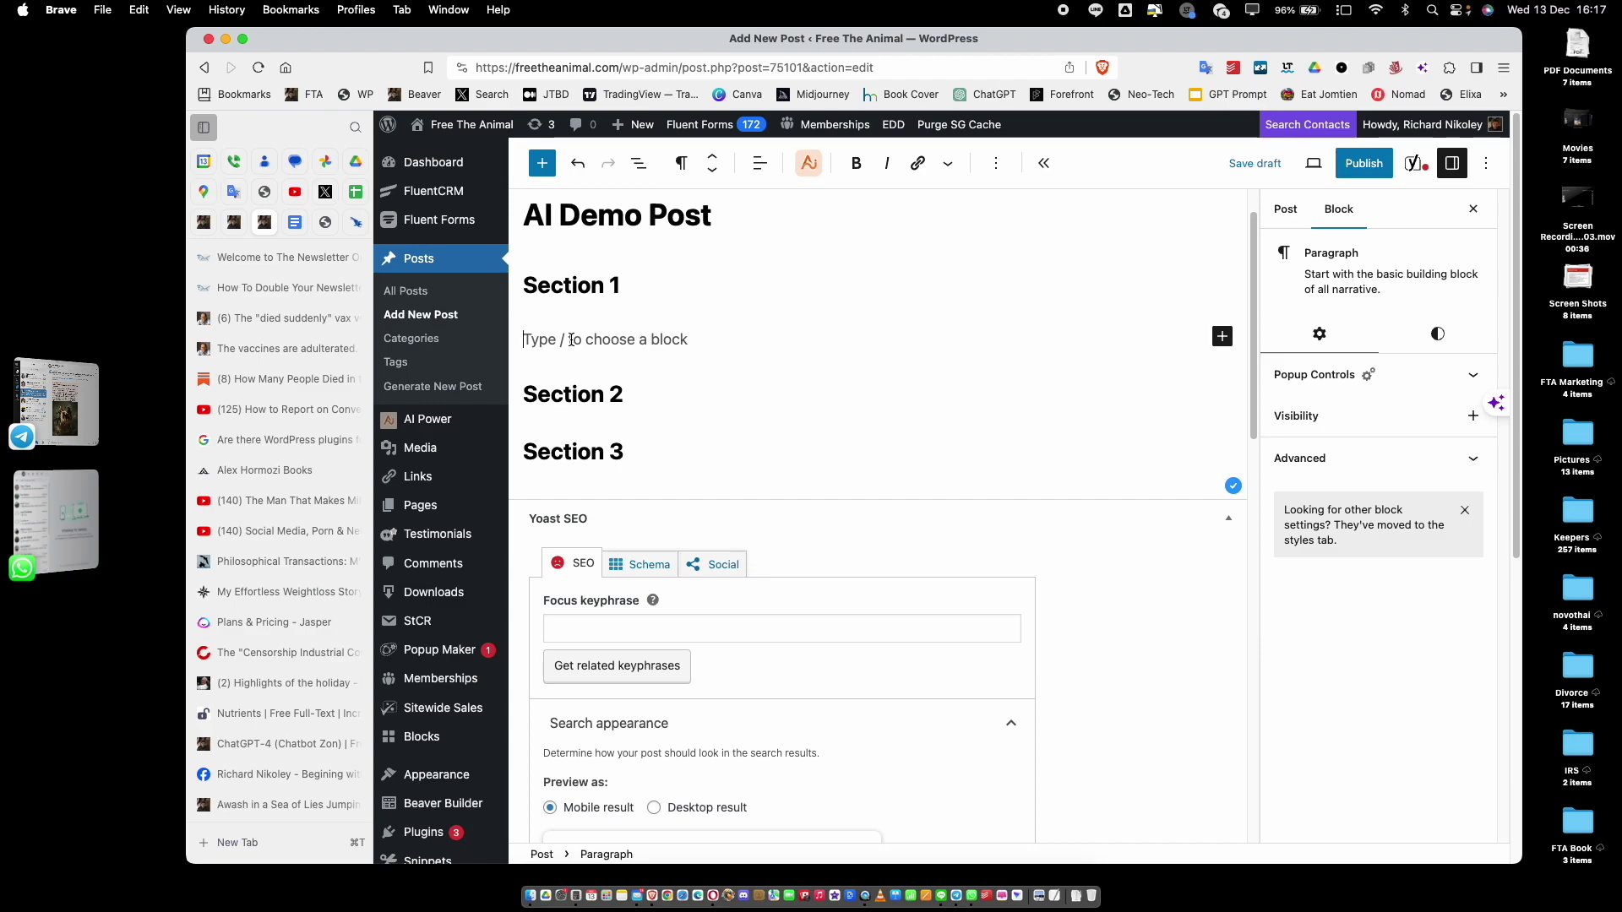
key("F5")
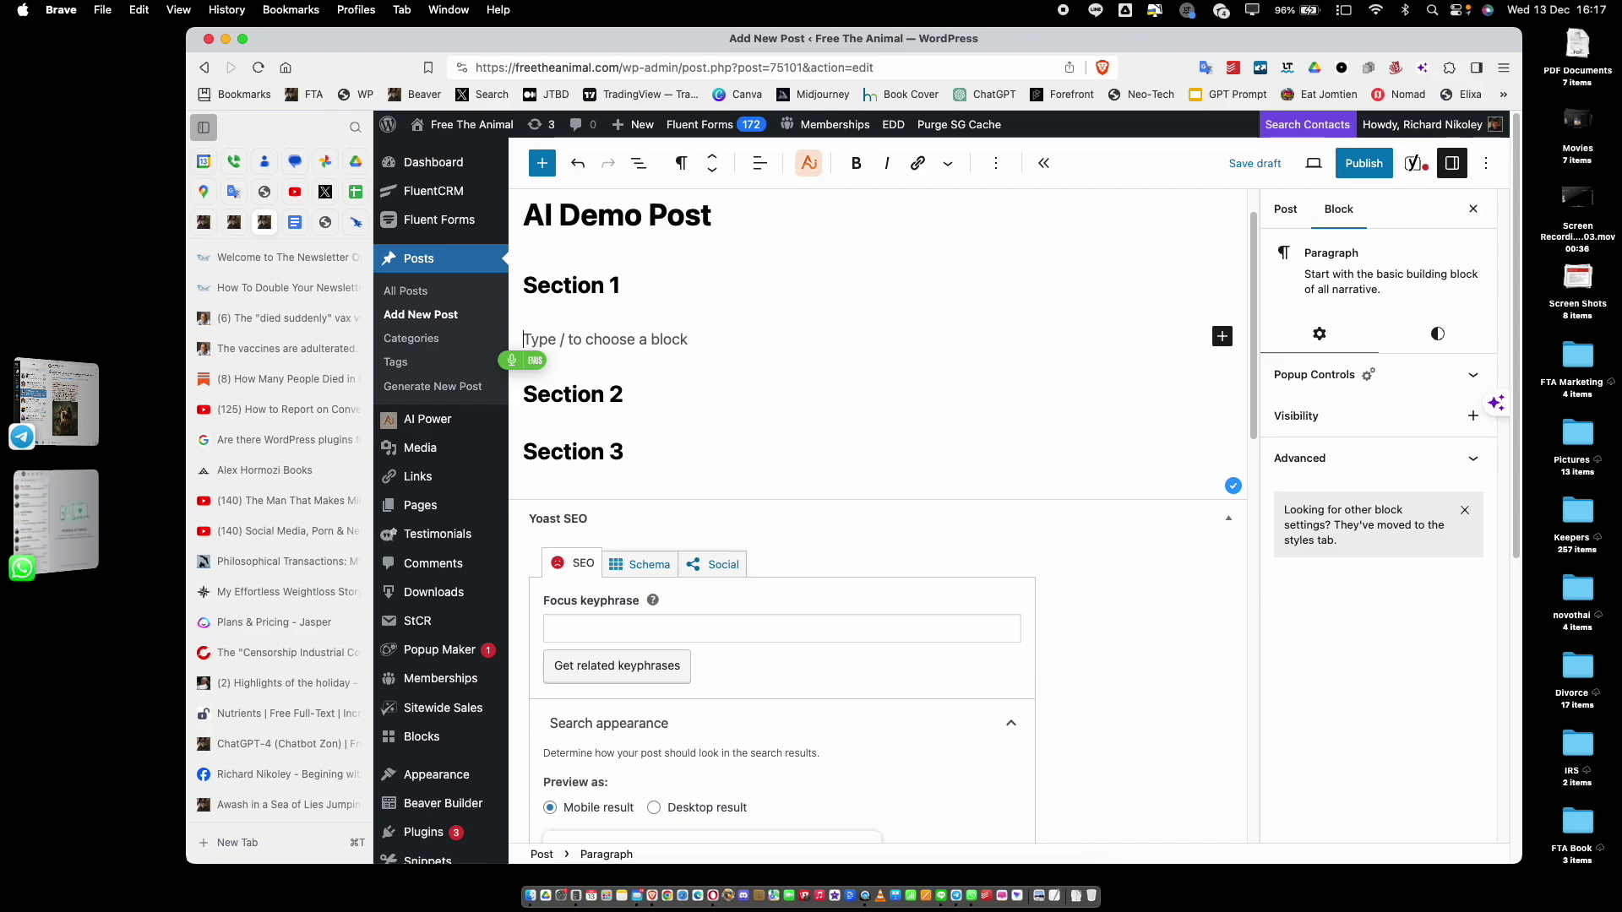
type("OK, so here we are and I'm going to demonstrate")
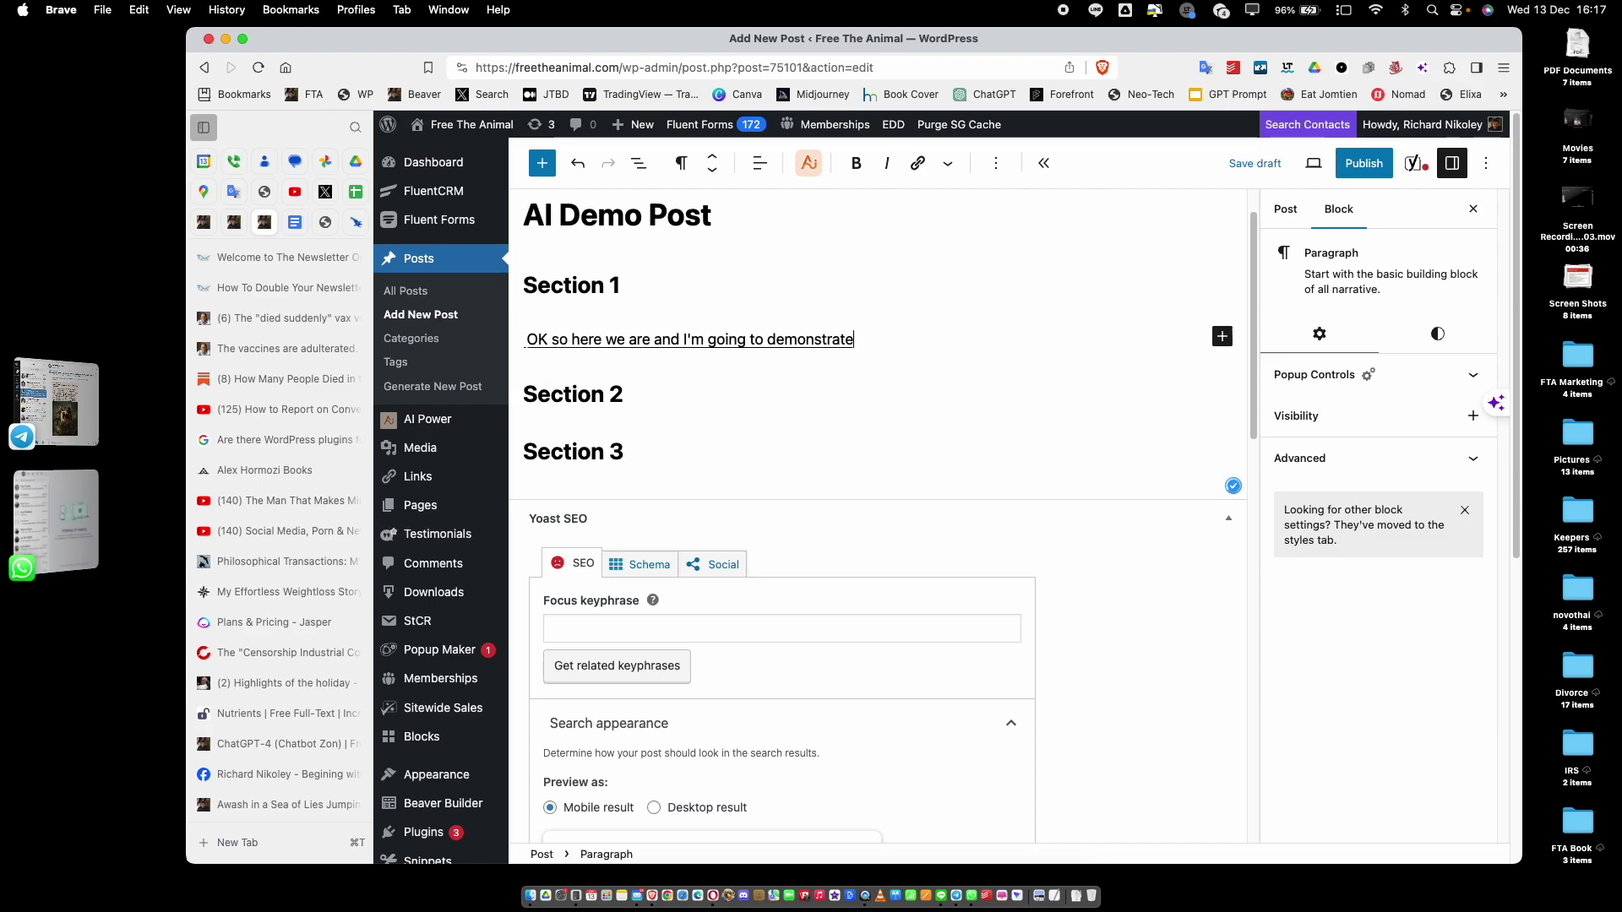
type(" how this works and of course because I'm talking")
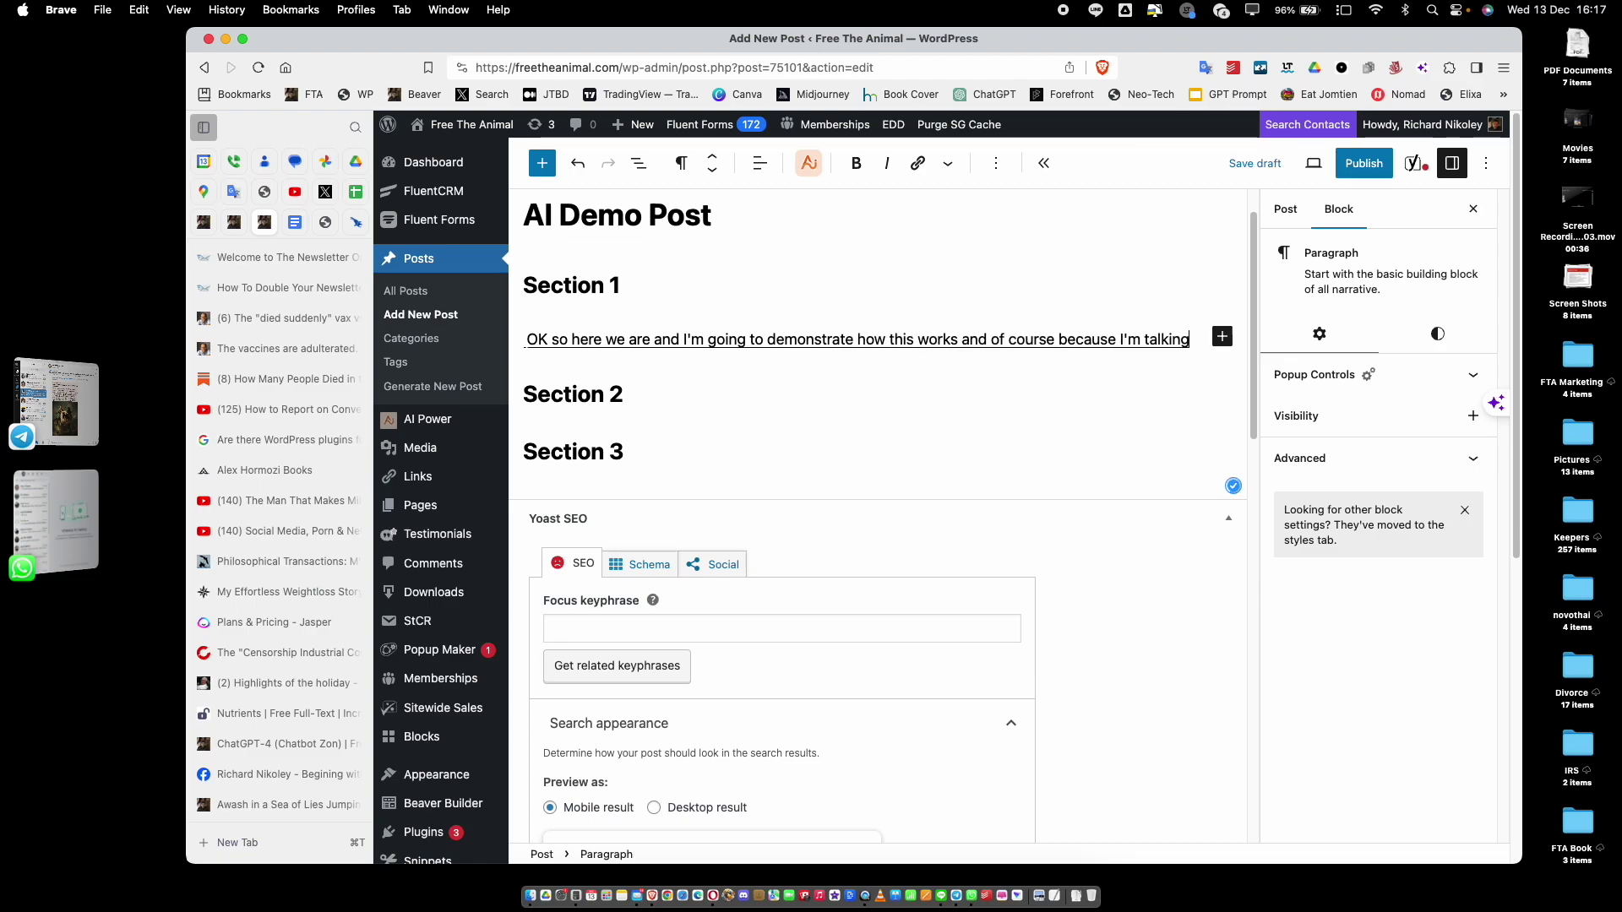
type(" and go all over the place and")
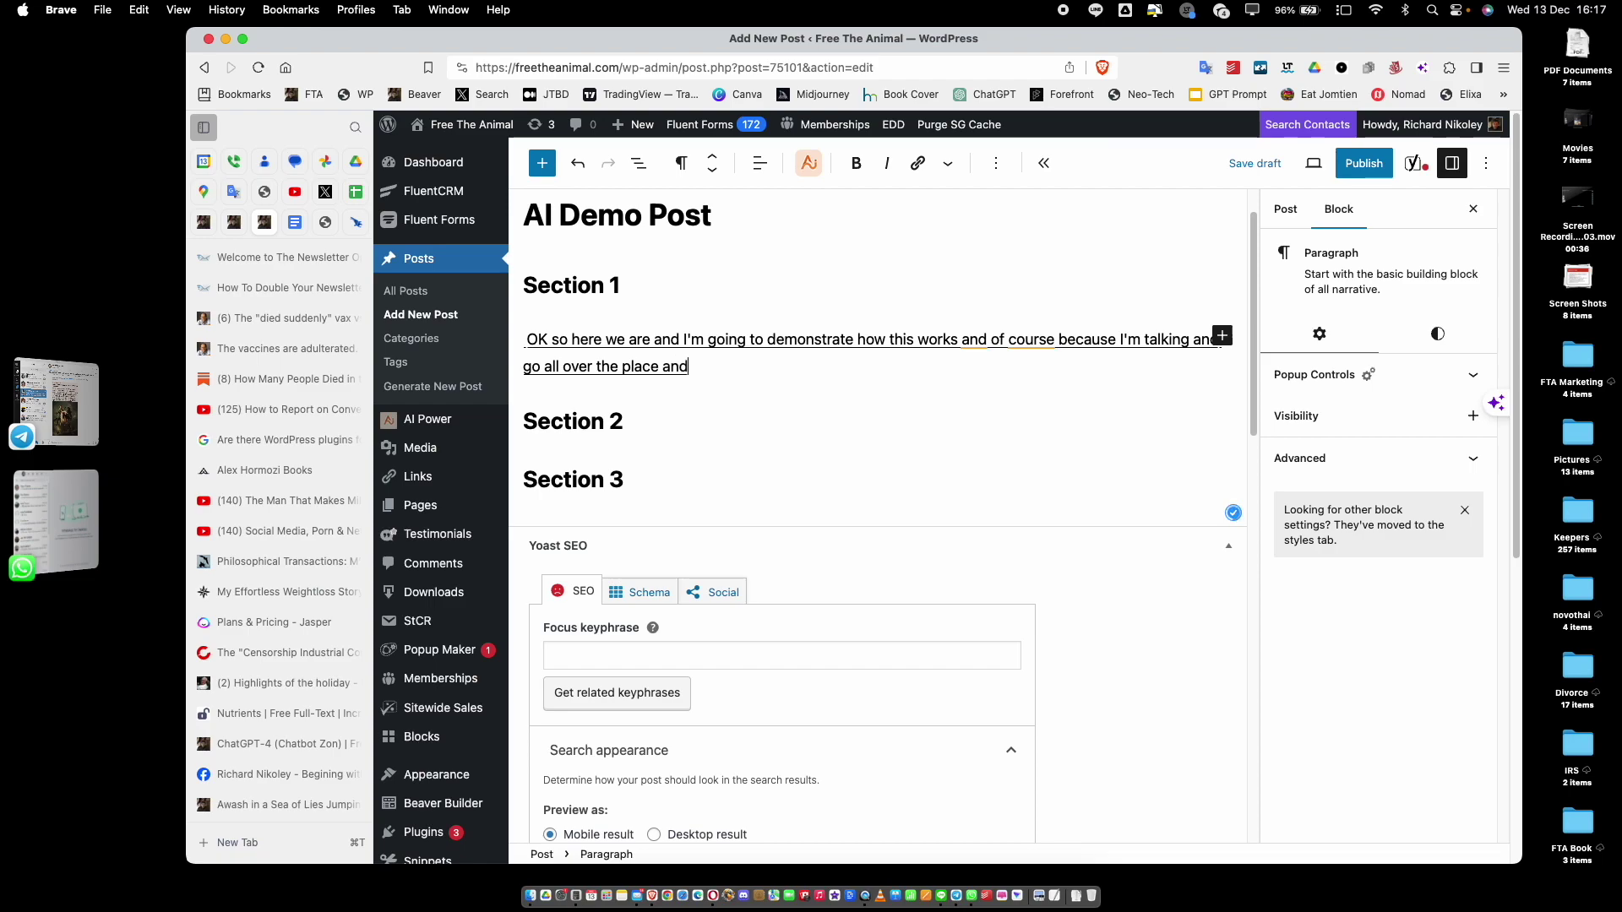
type(" it doesn't really it gets worse")
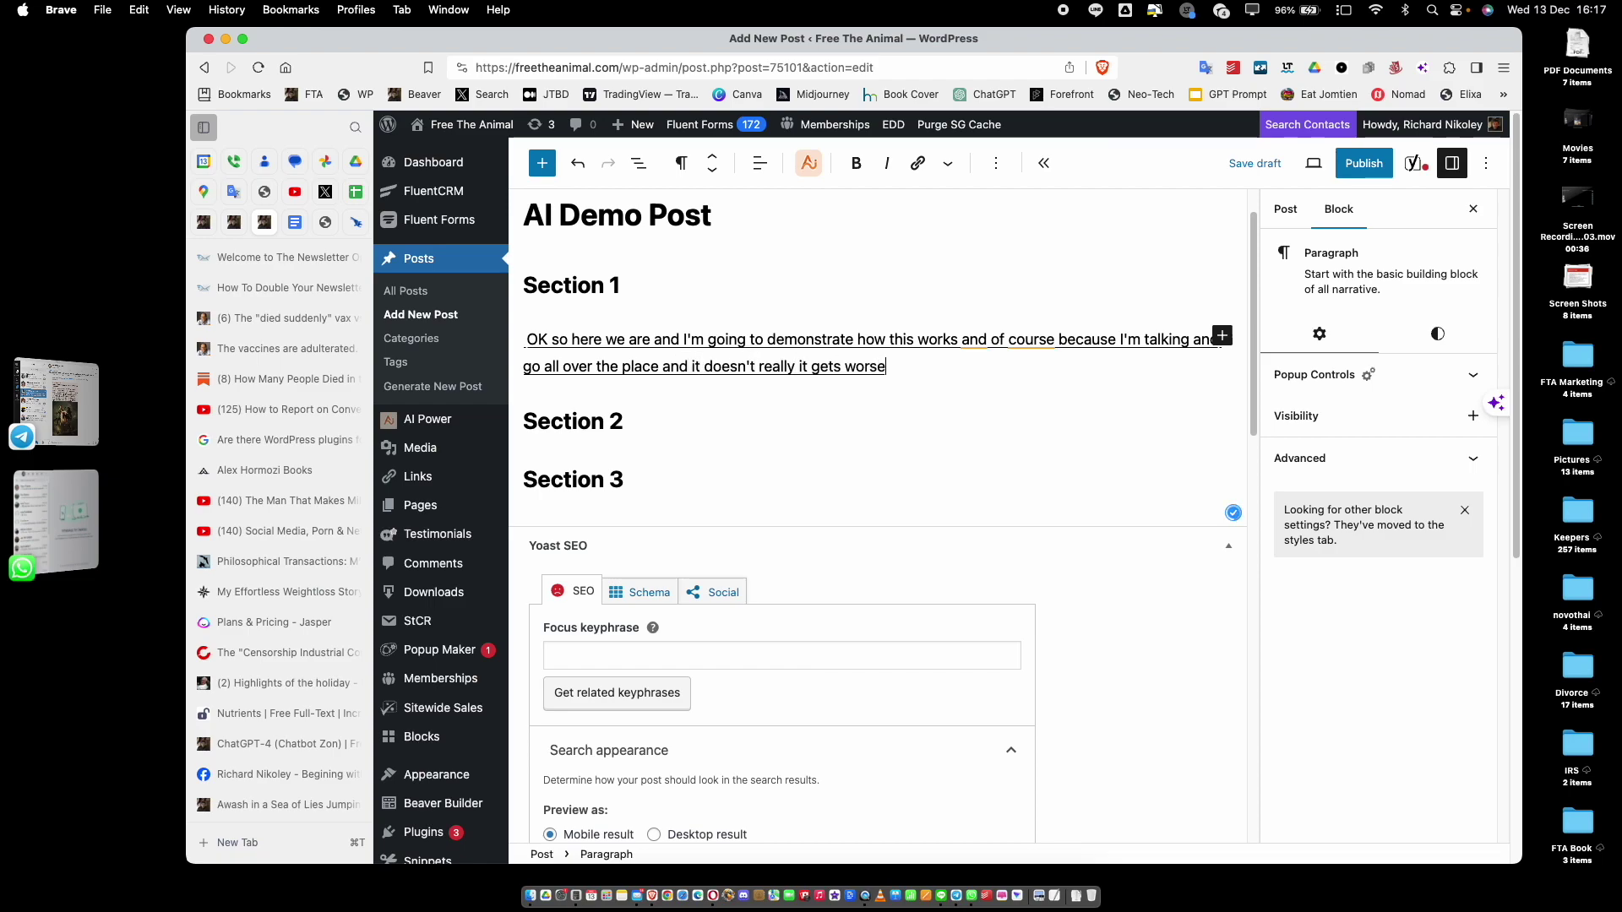
Continue the Section 1 dictation about words coming out wrong, "just one long, run-on sentence" and a "super long paragraph of whatever whatever".
type(" than words wrong and you know it doesn't I know")
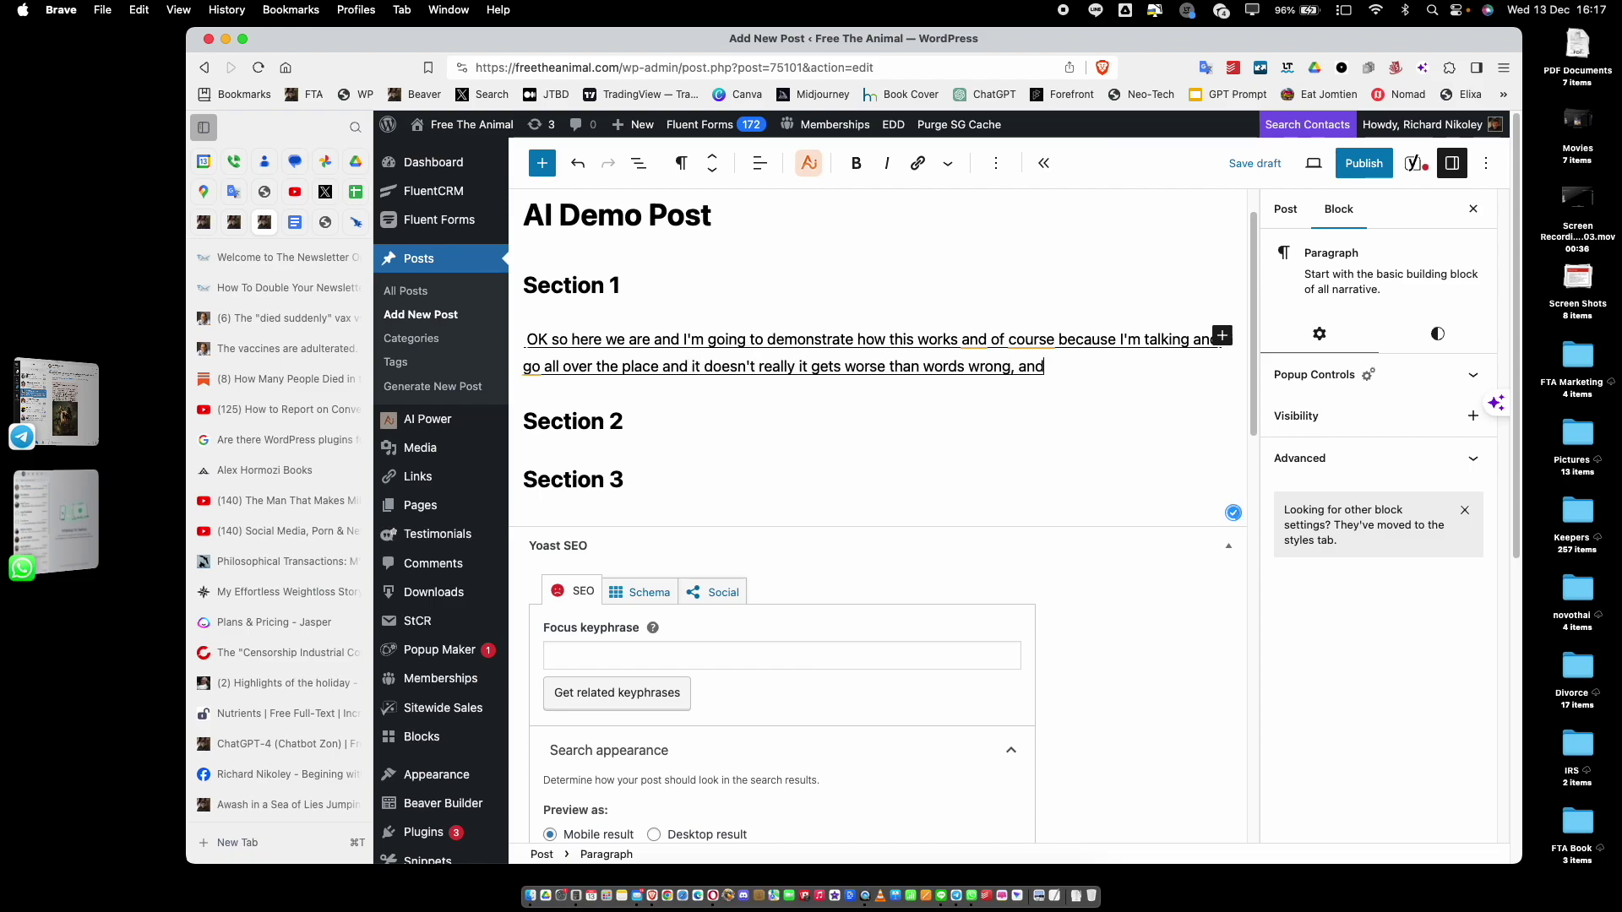
key("BackSpace")
key("BackSpace")
key("BackSpace")
key("BackSpace")
type("don't you know what are the paragraphs it")
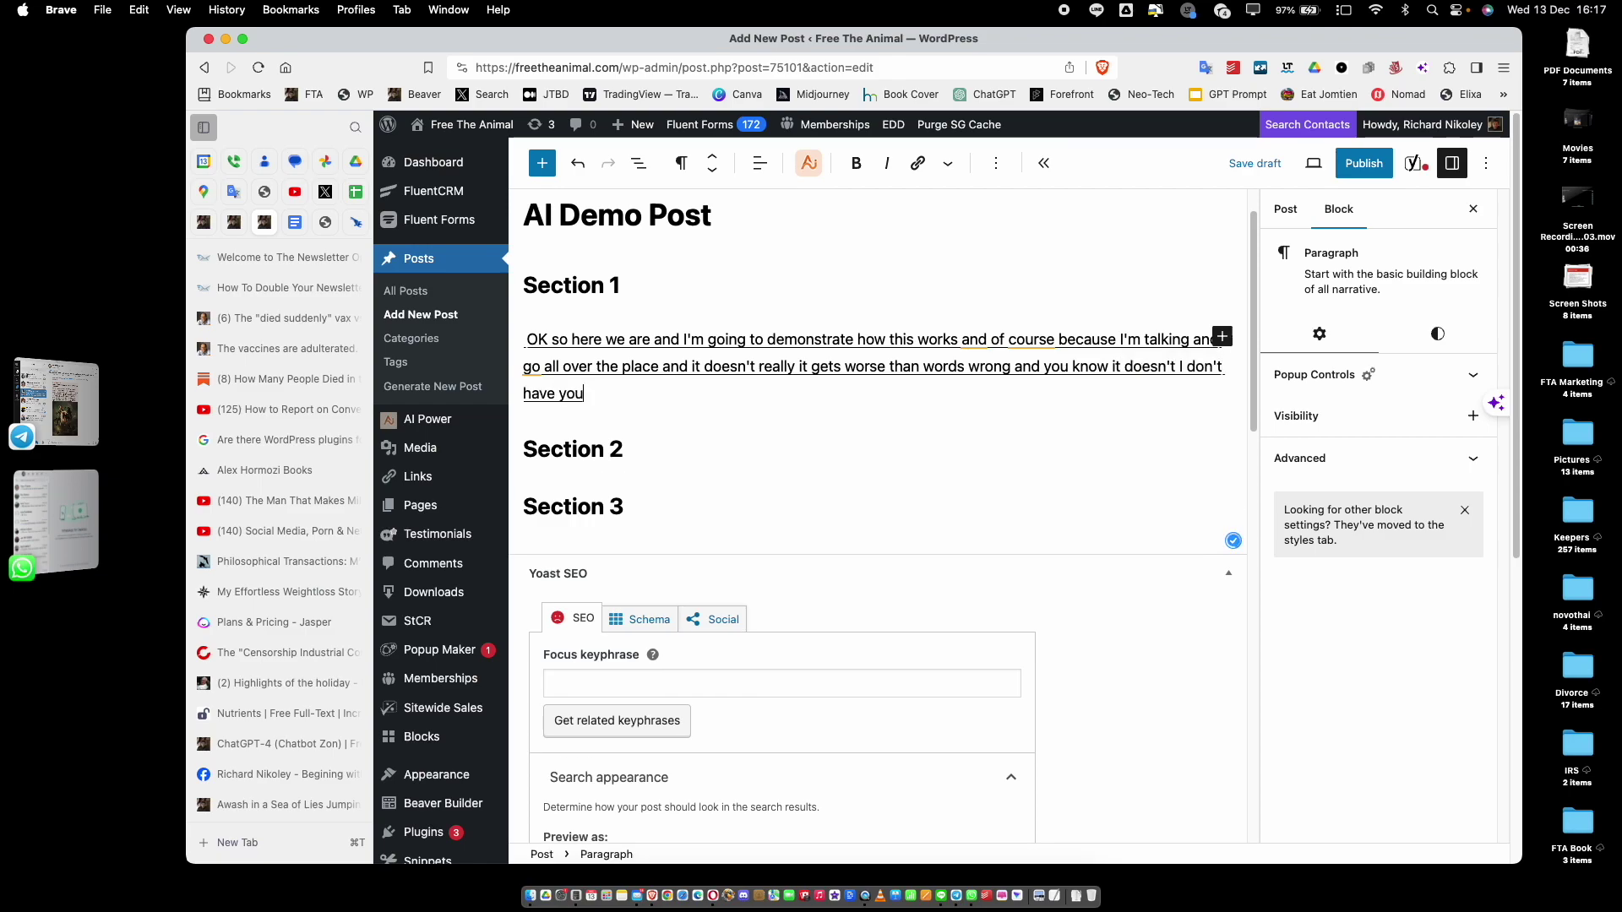
type("'s just one long run on")
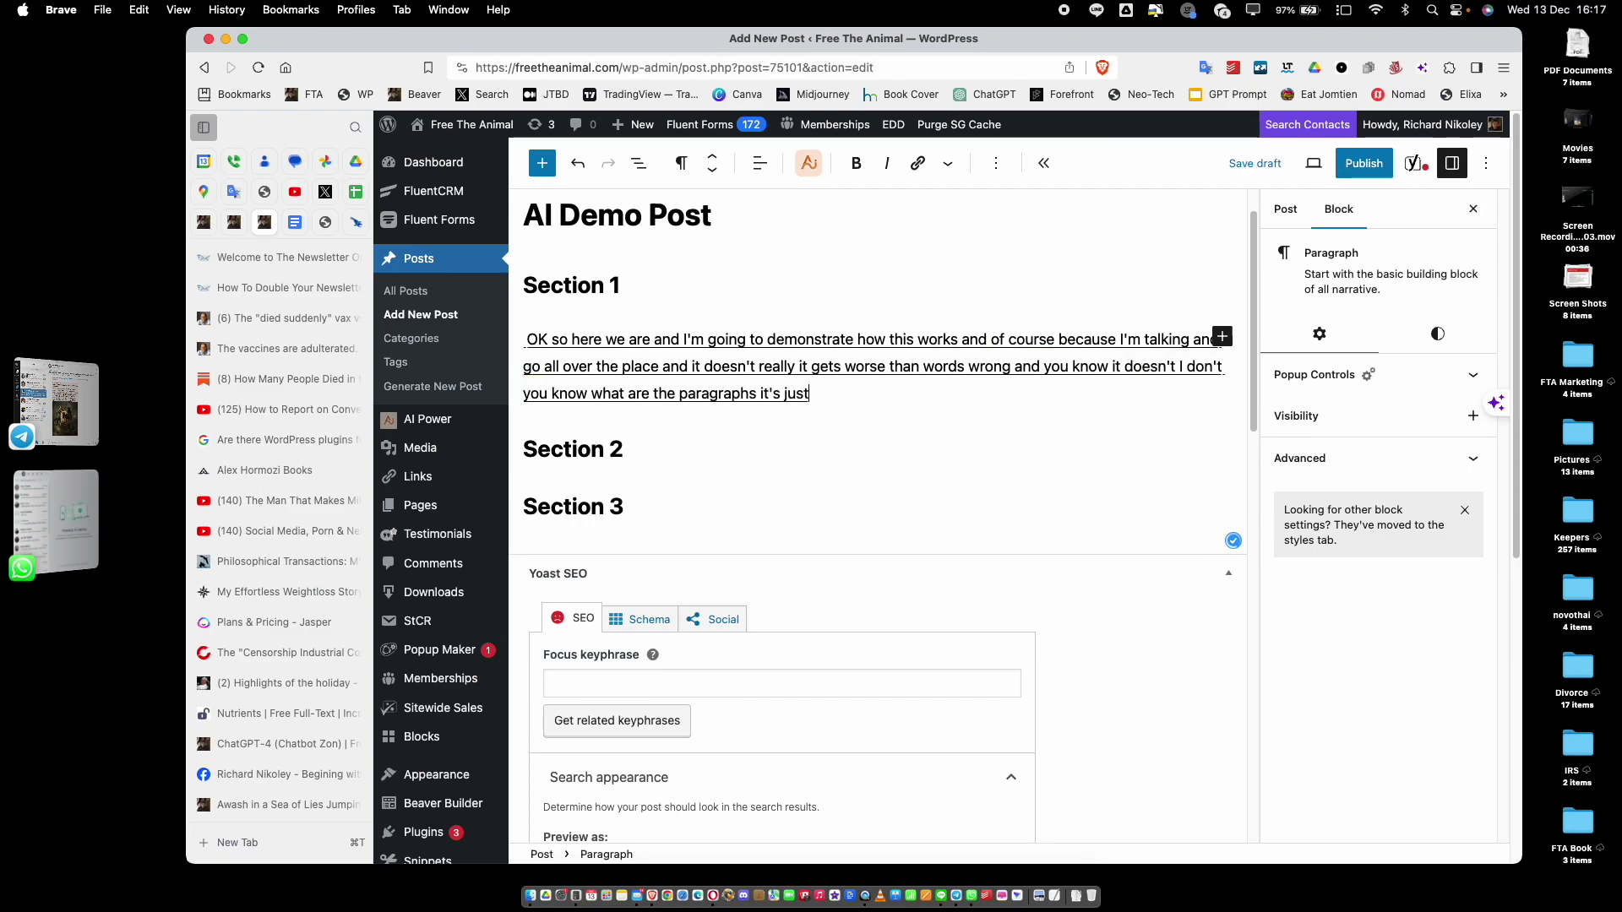
key("BackSpace")
key("BackSpace")
key("BackSpace")
key("BackSpace")
key("BackSpace")
key("BackSpace")
key("BackSpace")
type(", run-on sentence or then it's a")
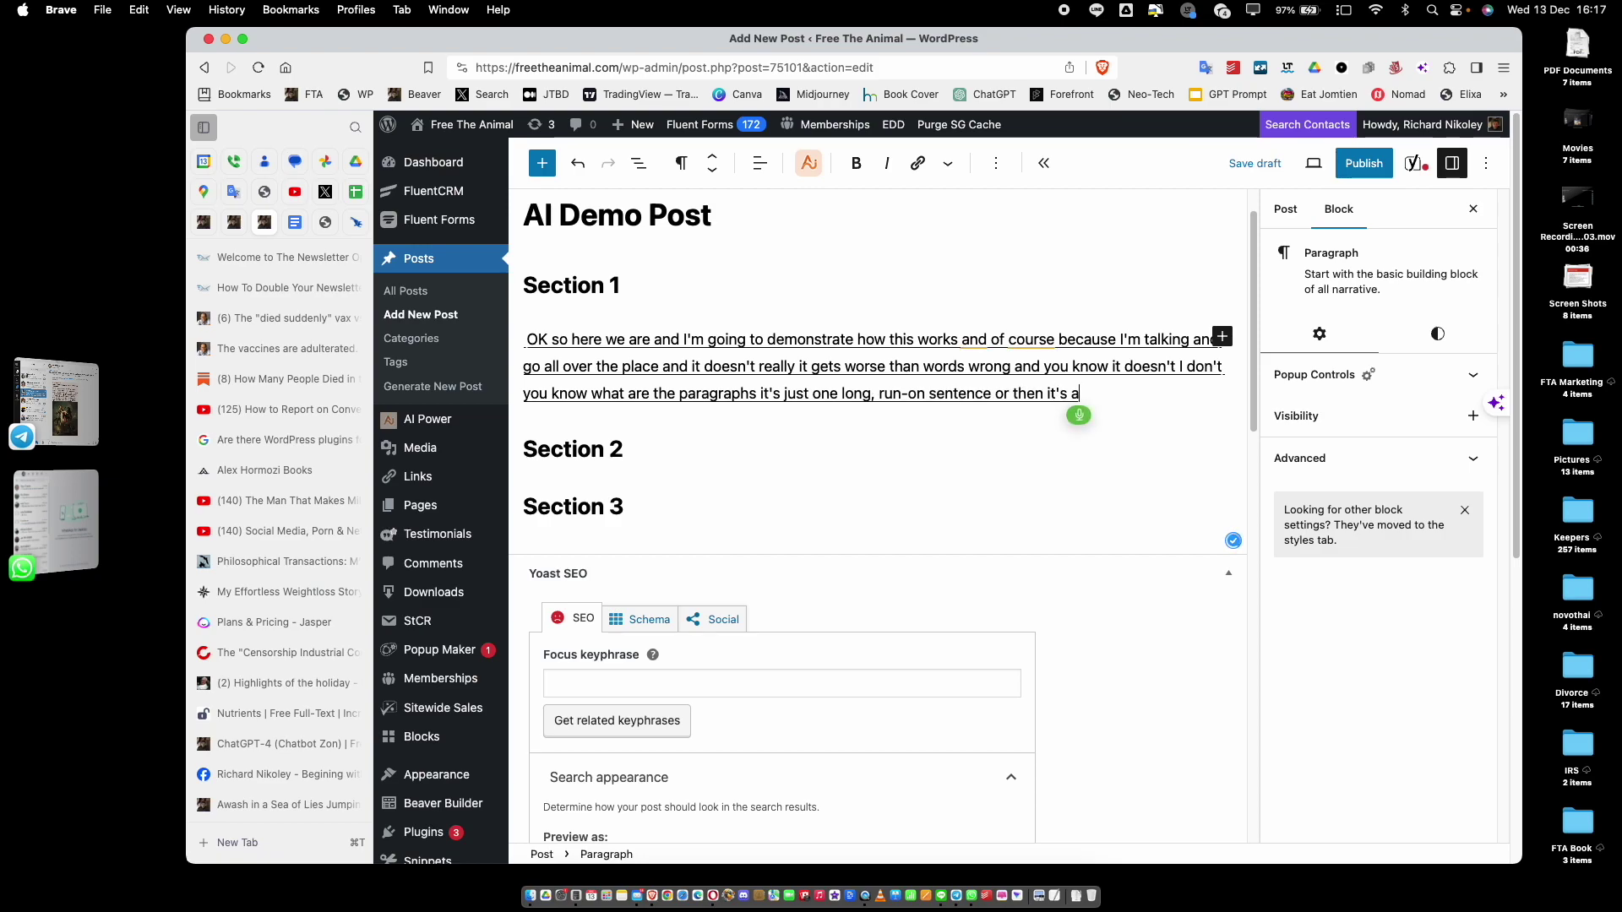
type(" kind of super long paragraph")
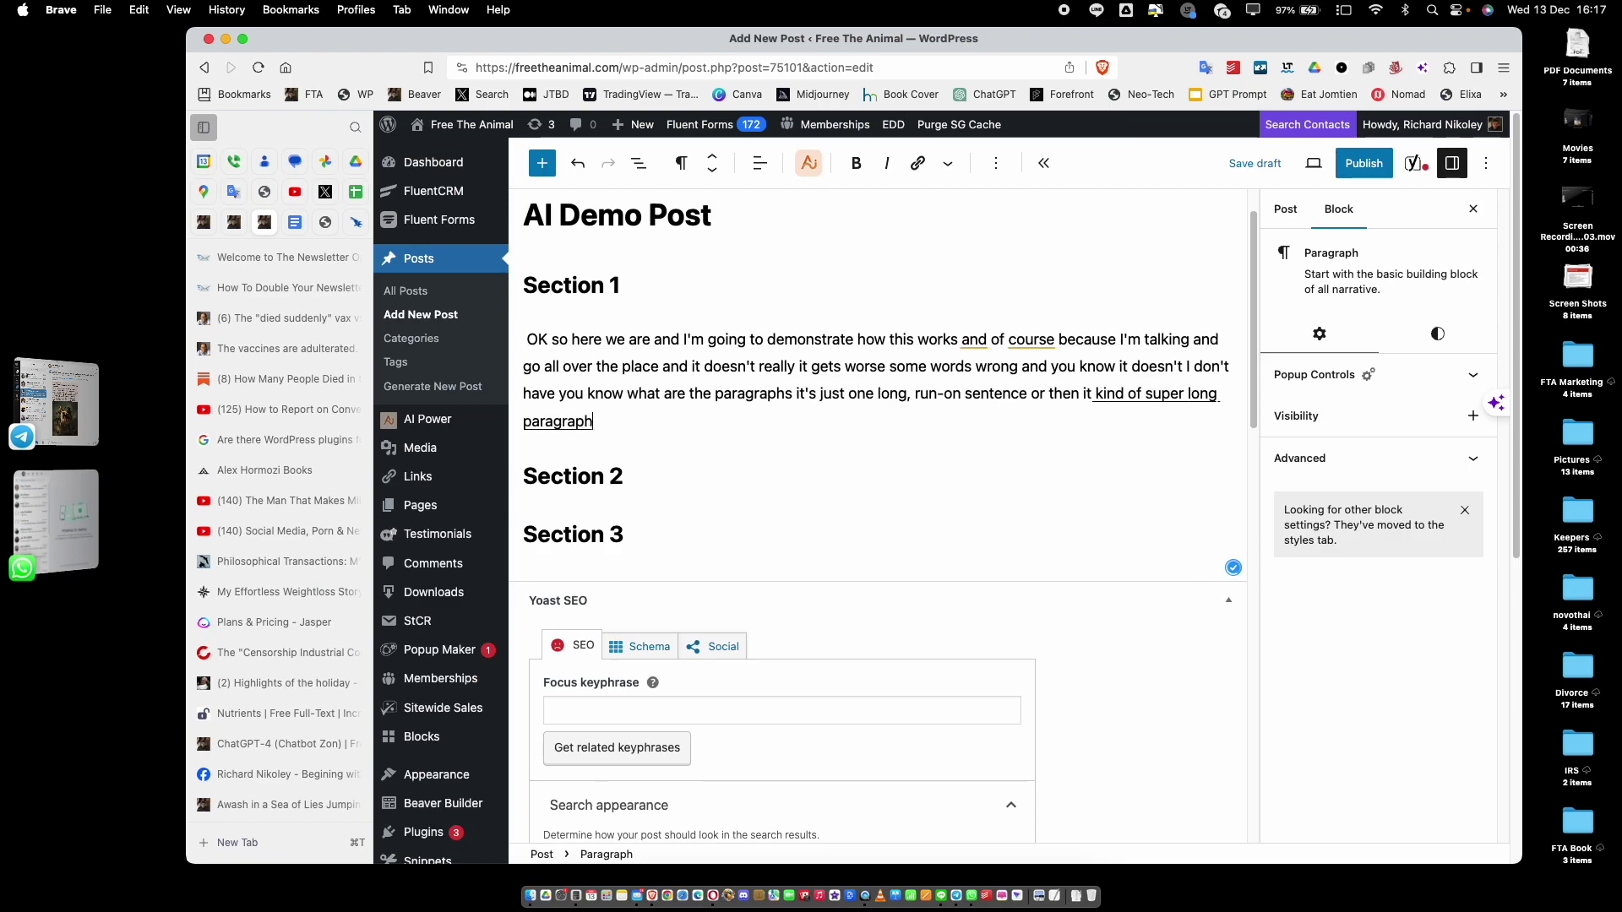
type(" of whatever whatever")
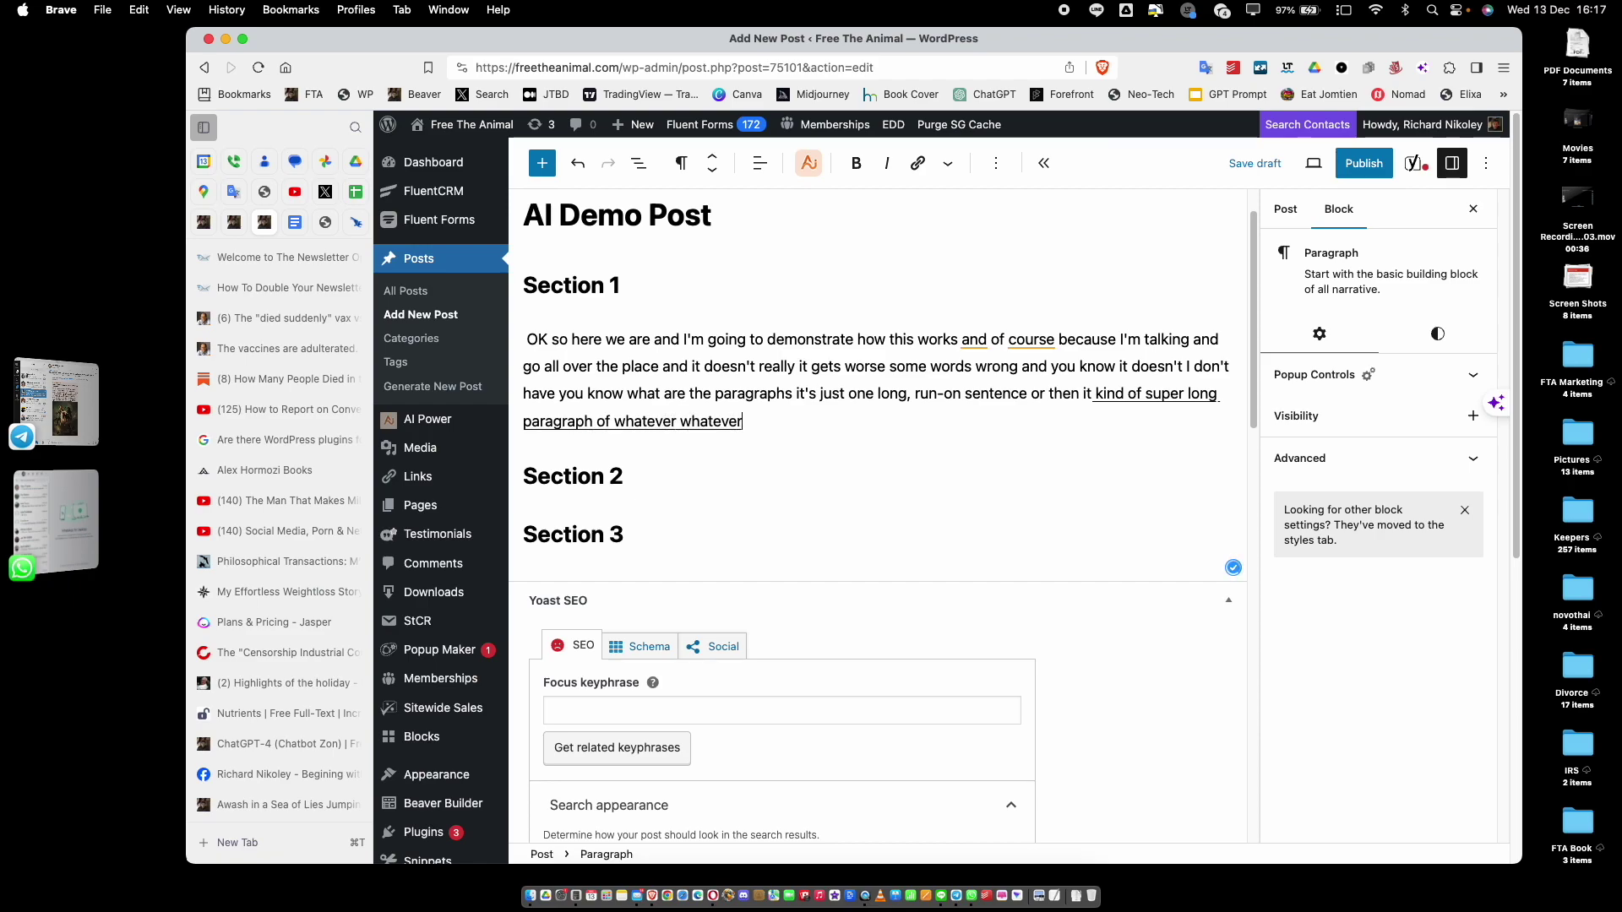
Finish the dictated paragraph by describing pausing, the prompts saved in the AI power plug-in and style editing, ending "I'll show you what I'm talking about".
type(" whatever and but what I do")
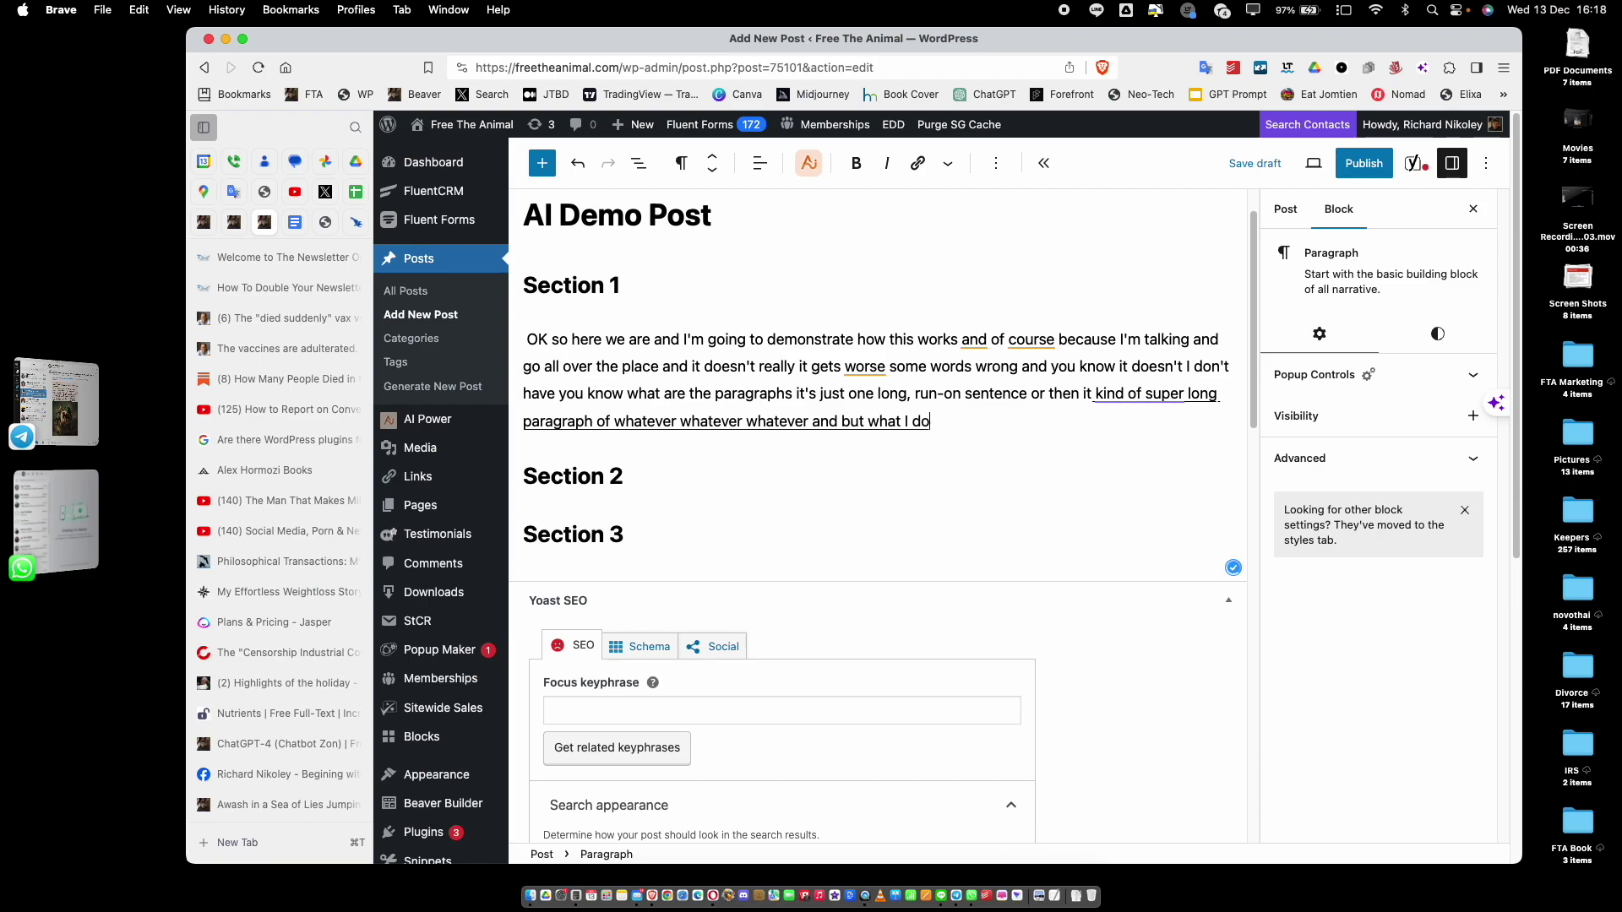
type(" here is that")
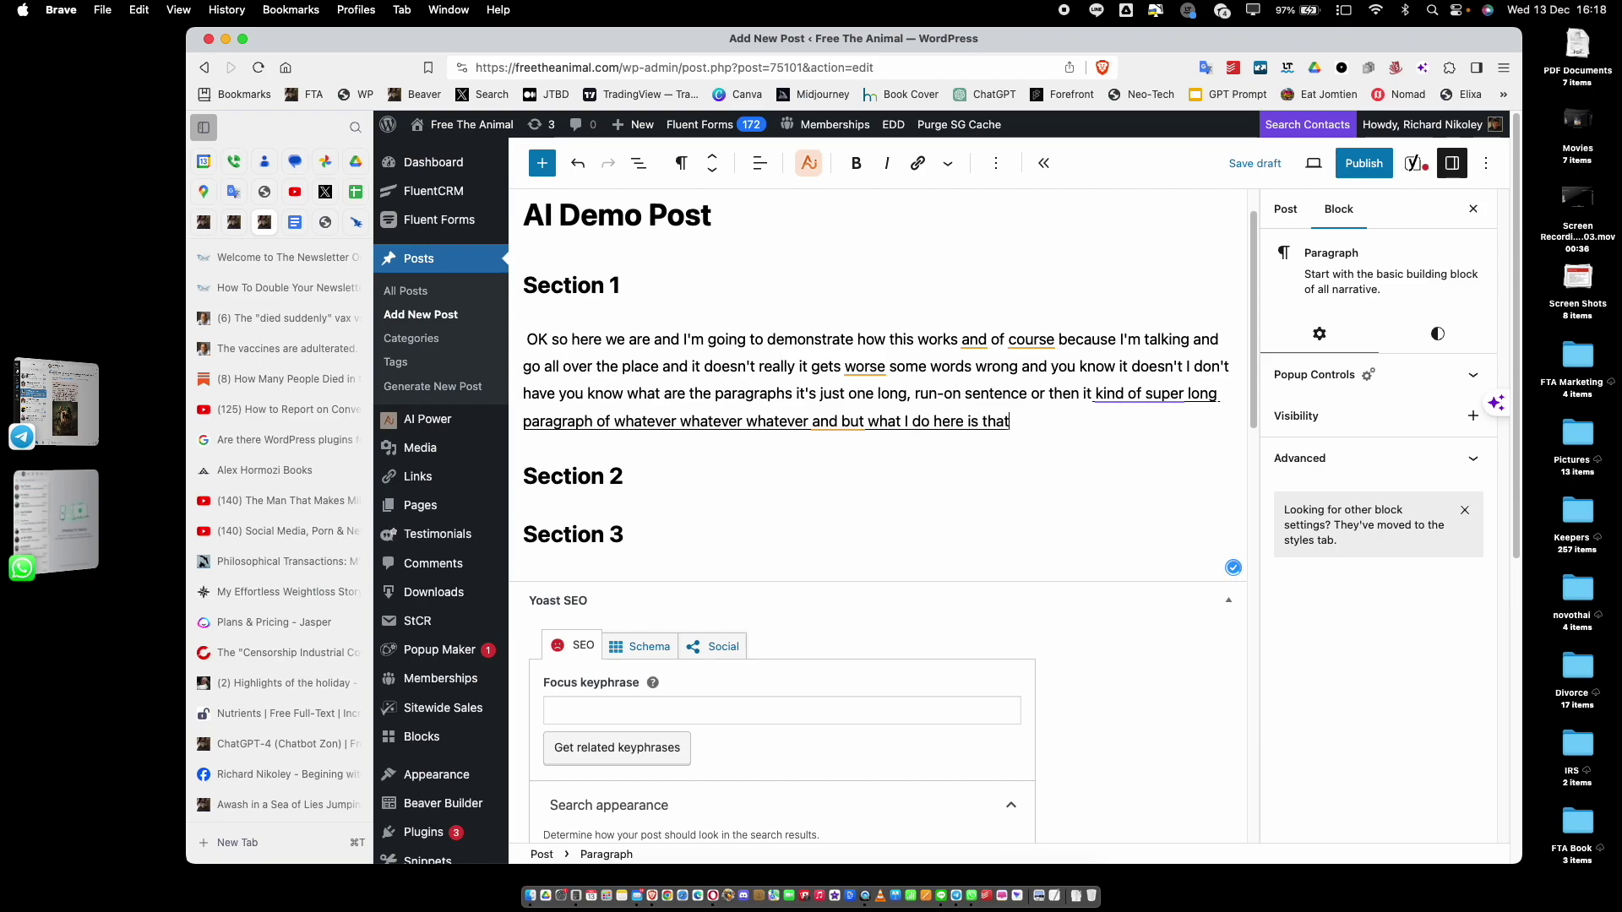
type(" I once I get finished and I can pause")
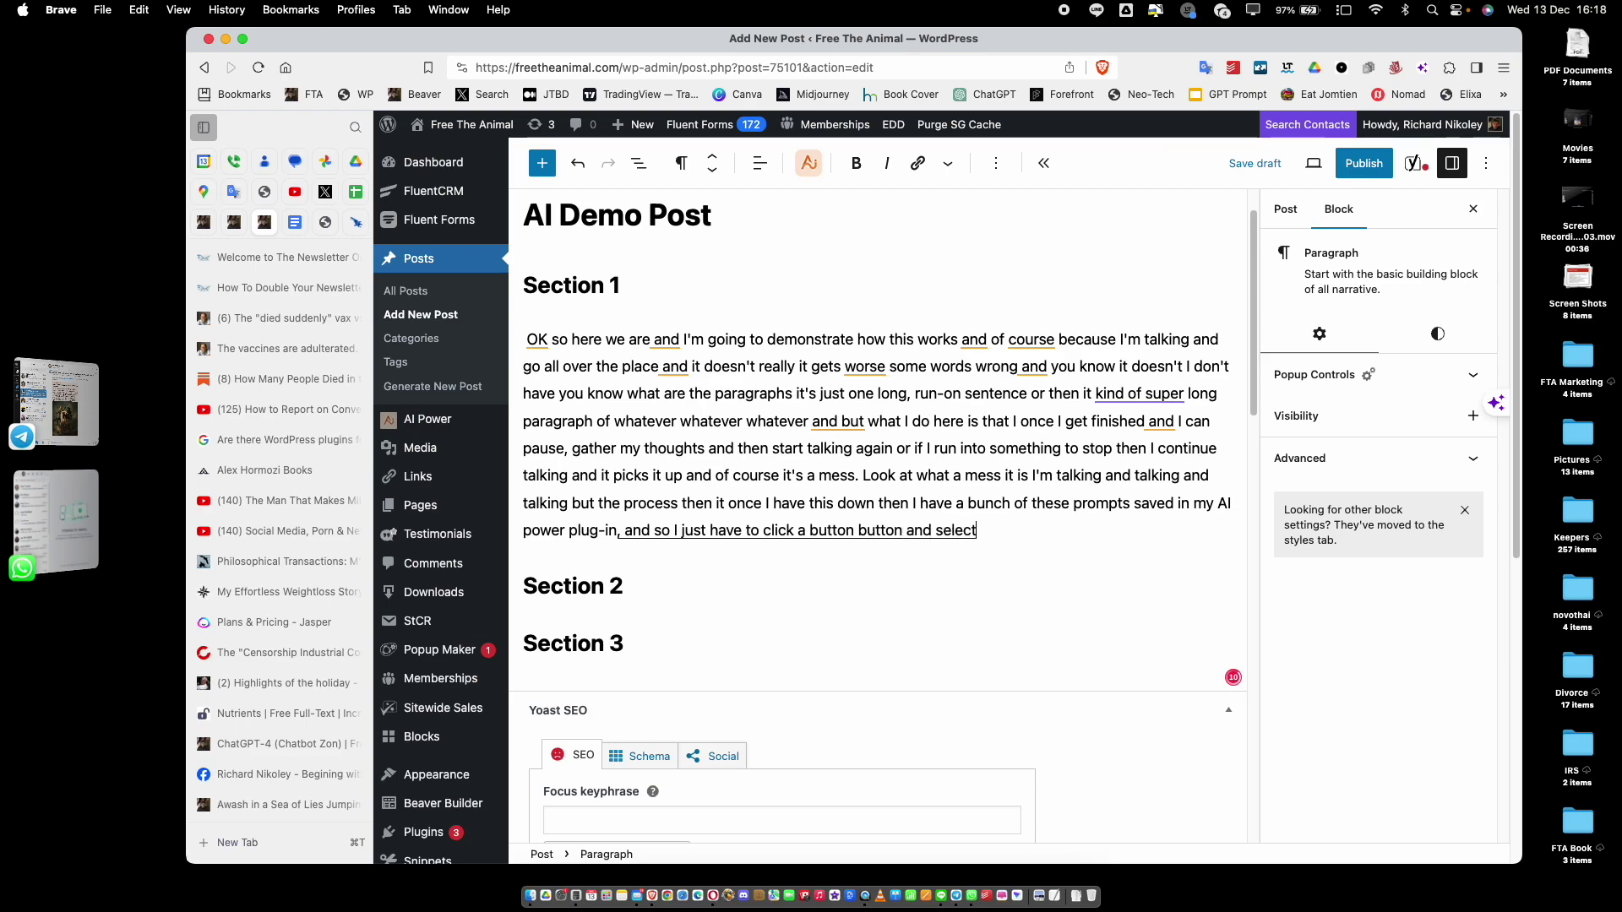
type("use")
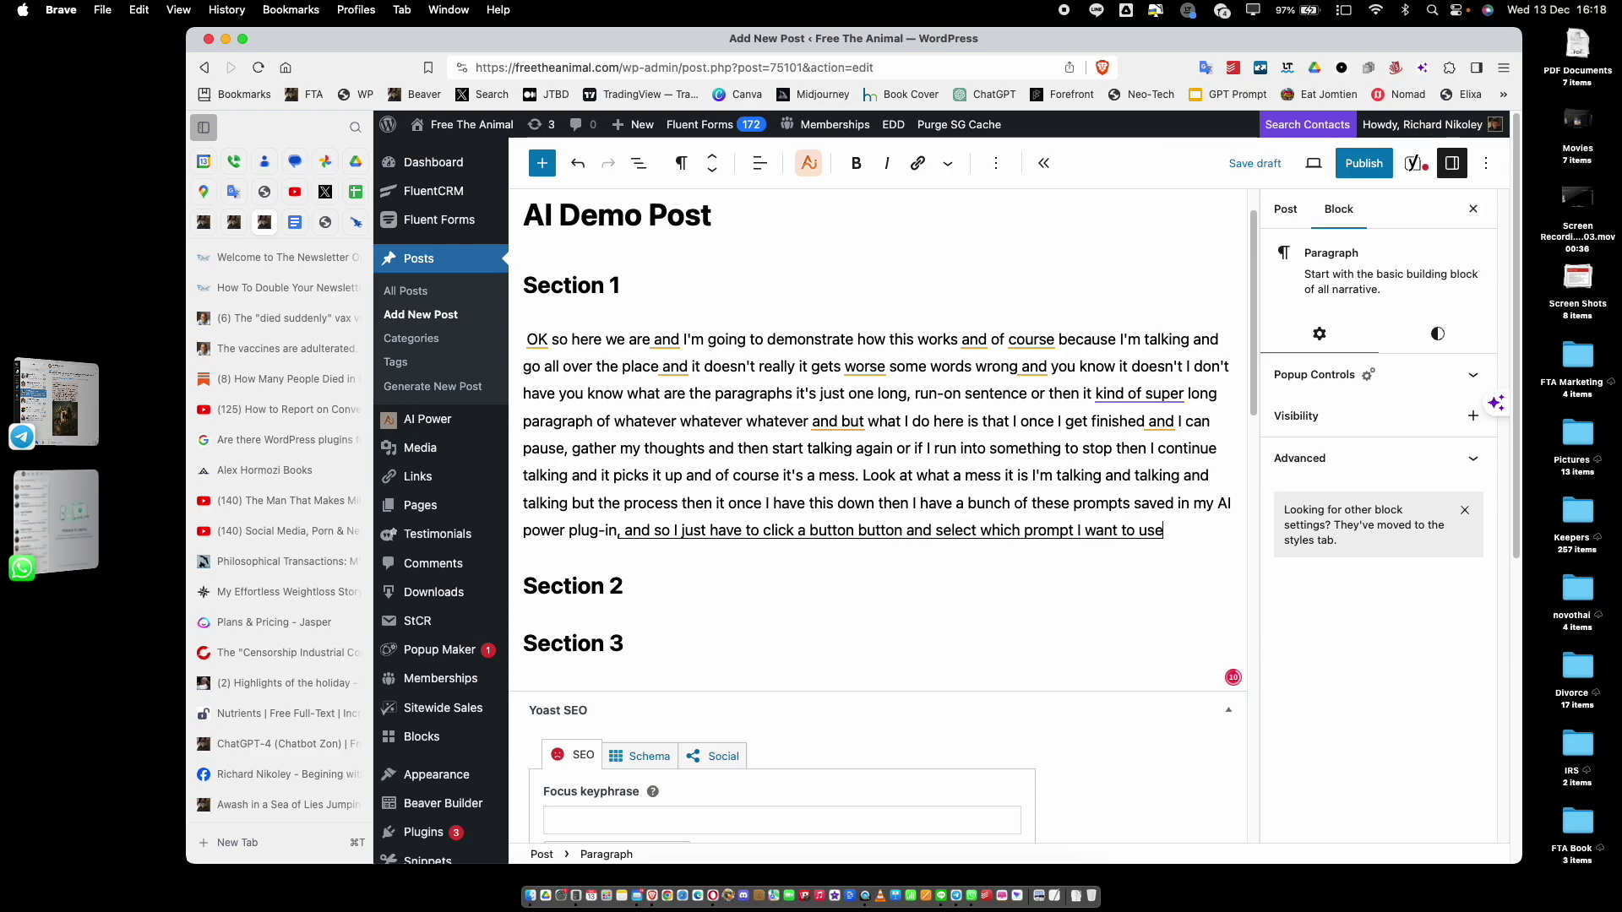
type(" and that has")
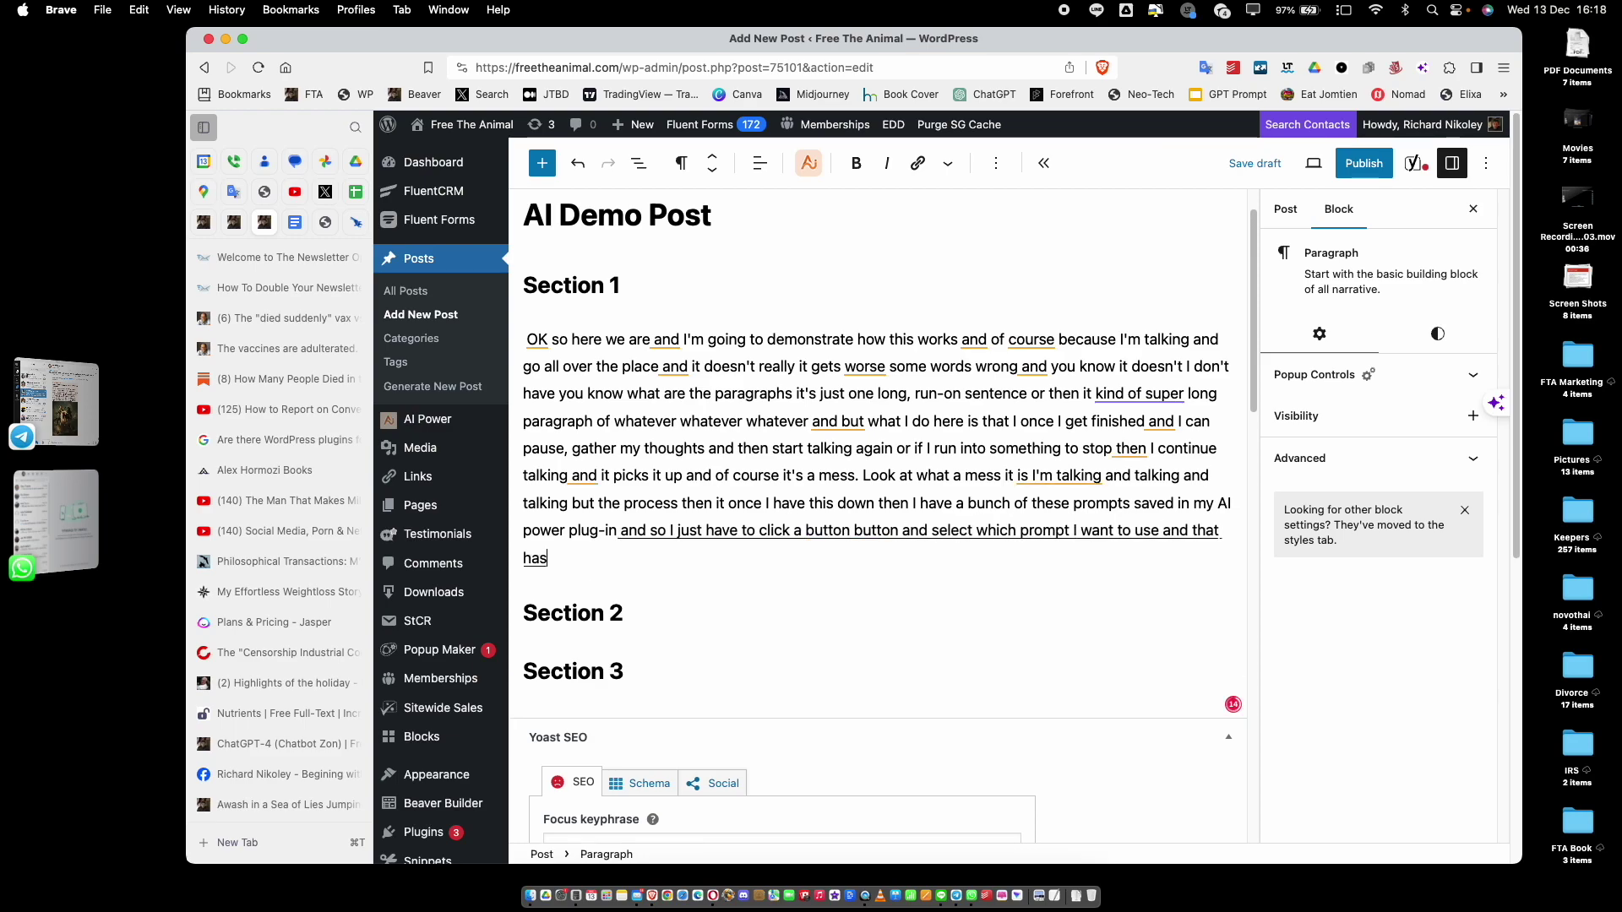
type(" built-in instructions, and sometimes the and some of the prom")
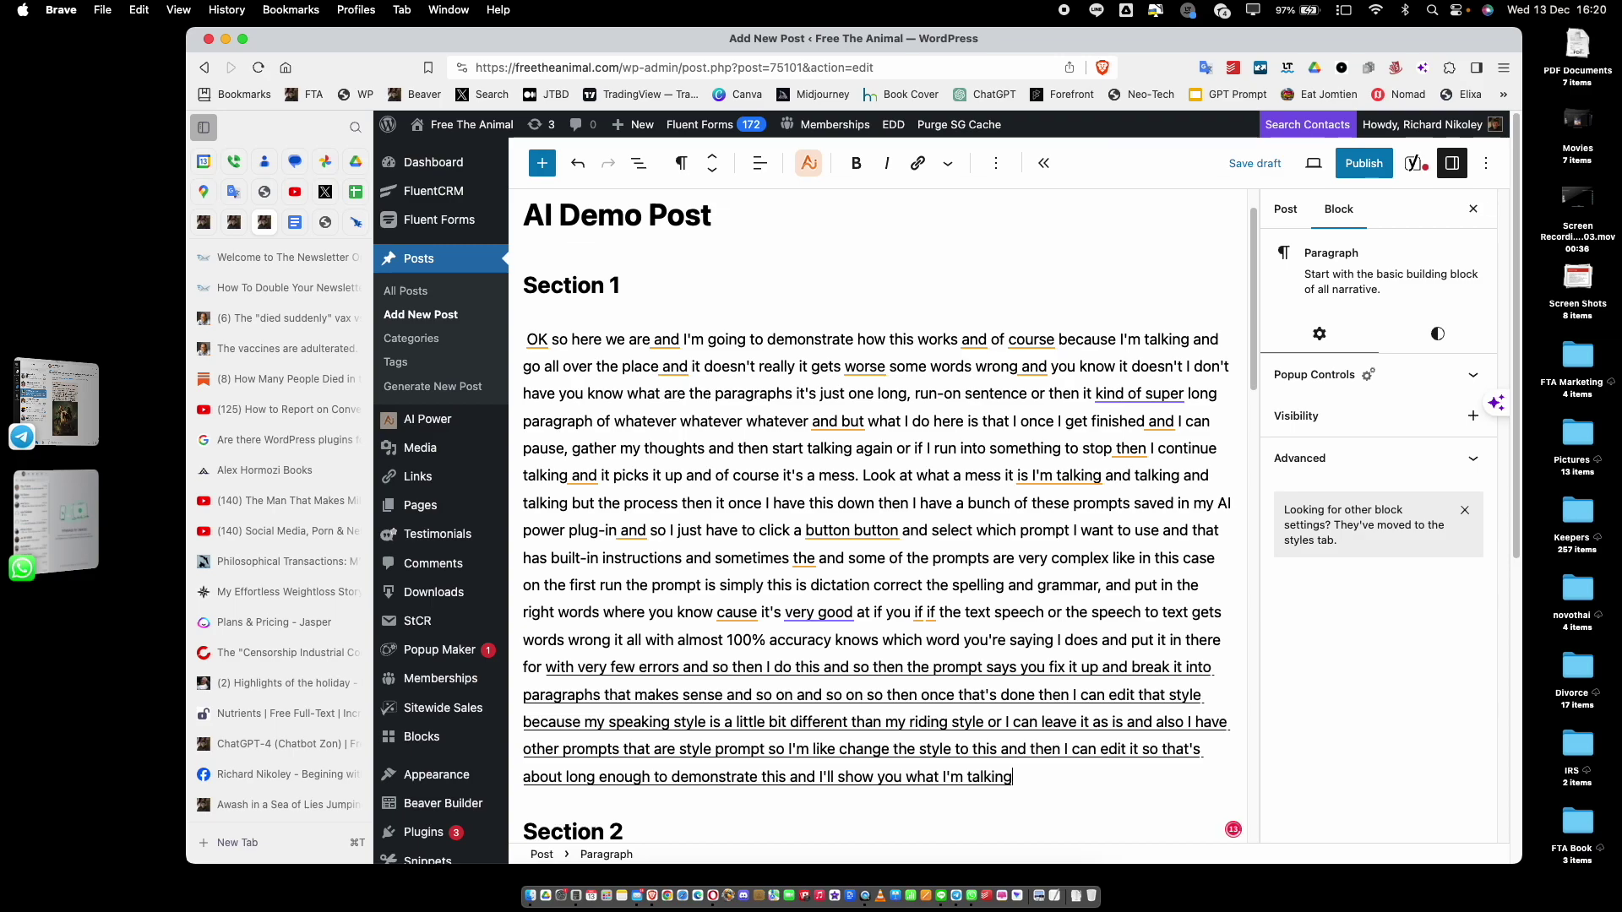
Save the post with the dictated Section 1 text as a draft.
scroll(879, 507, "down", 5)
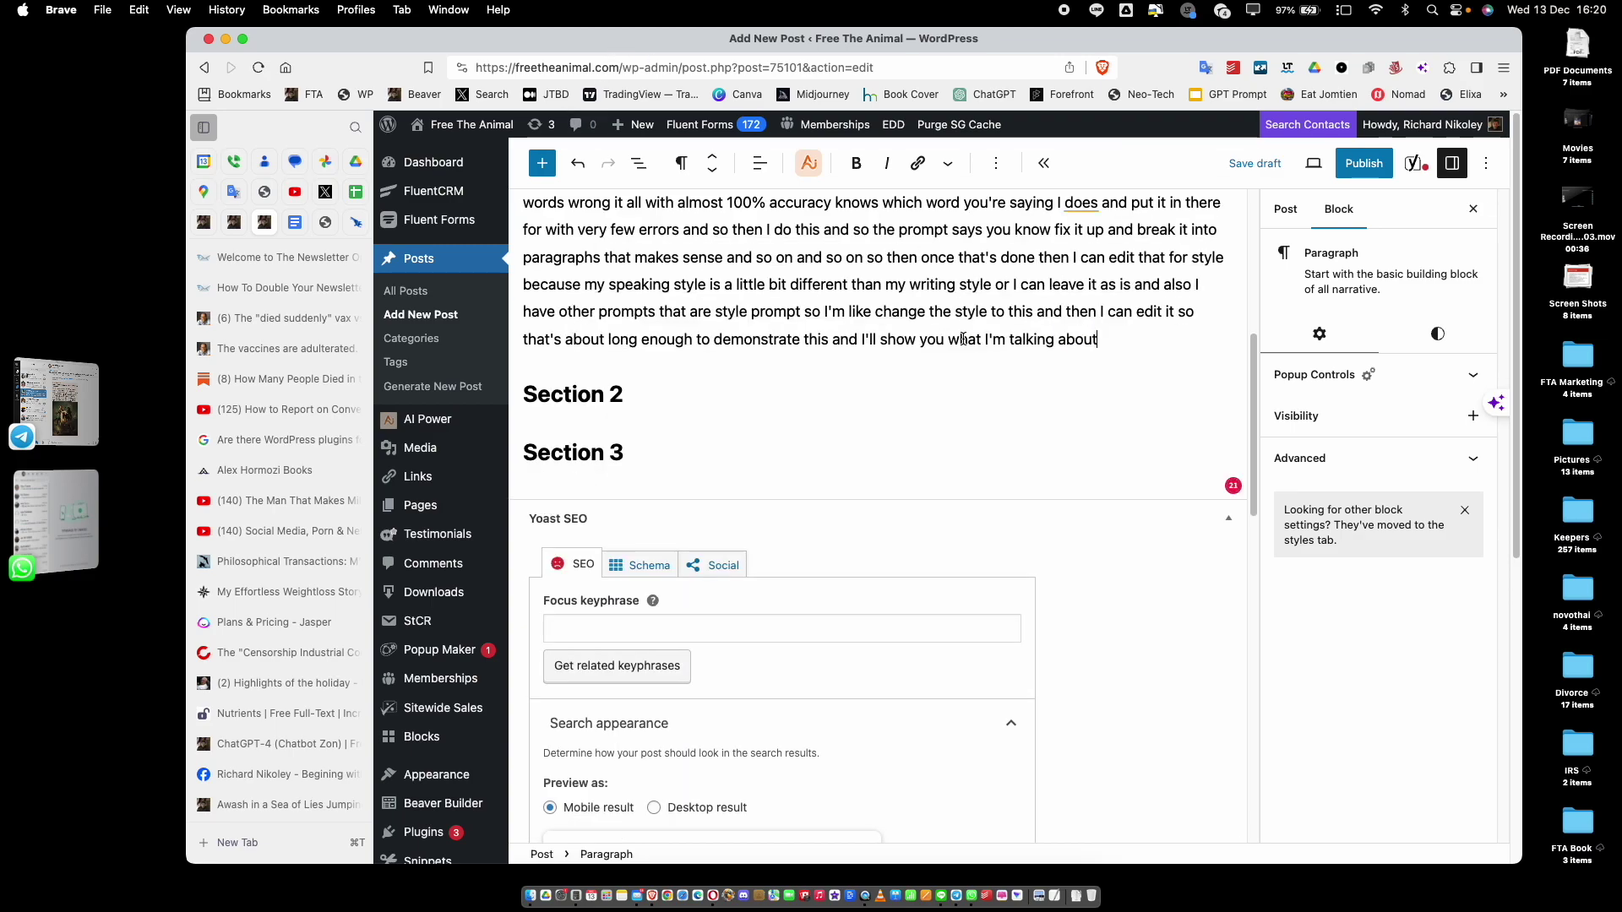
scroll(1014, 304, "up", 3)
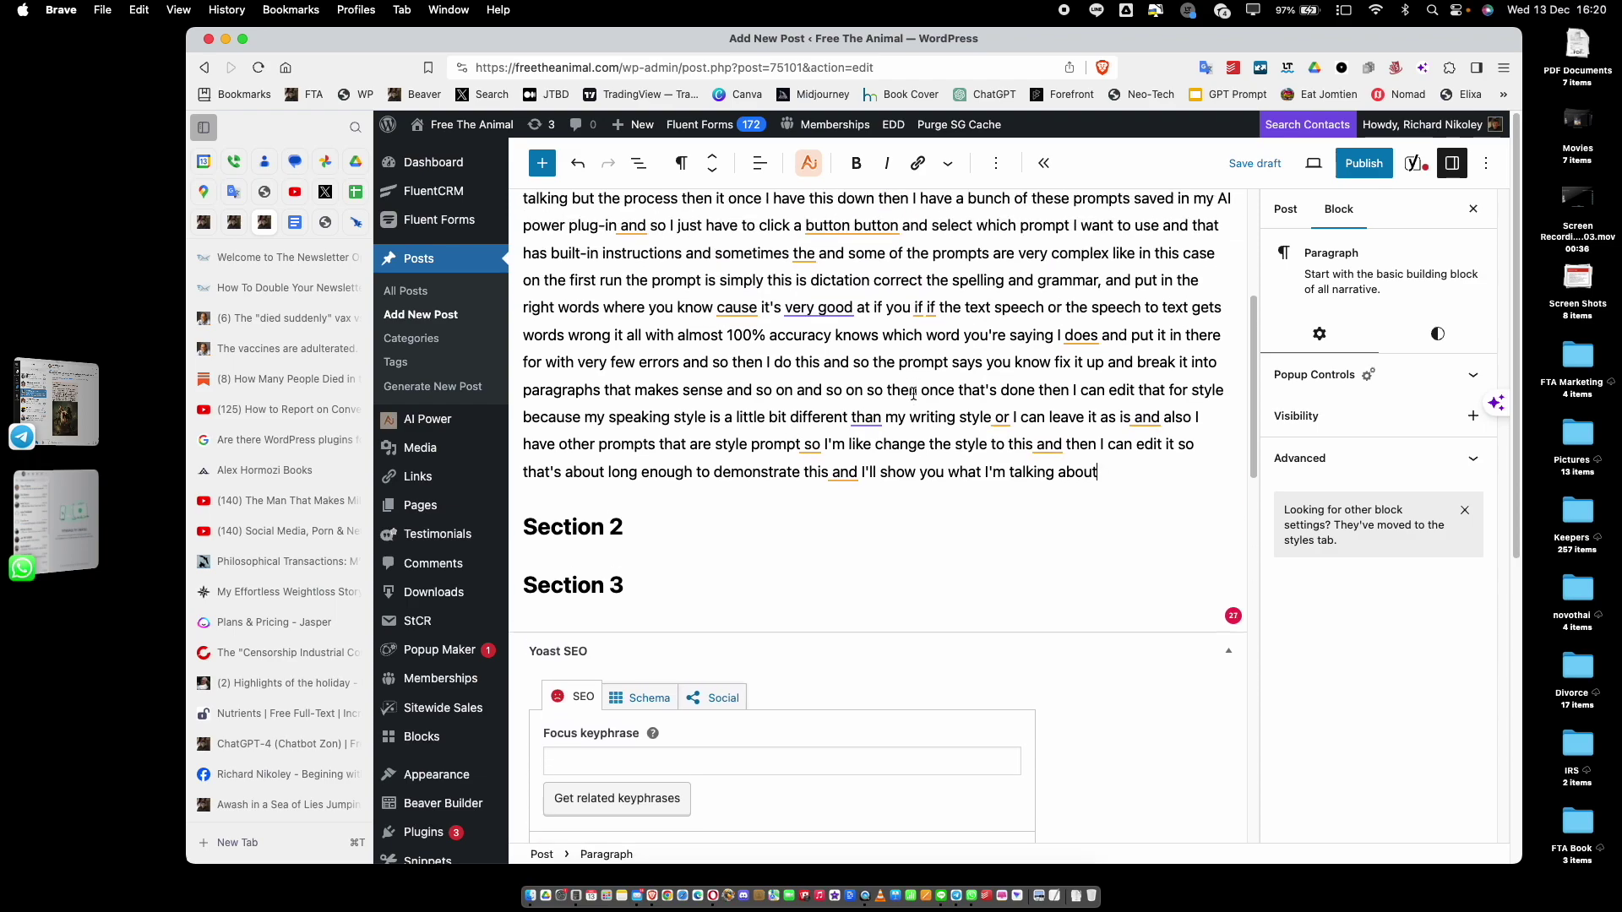
left_click(1244, 163)
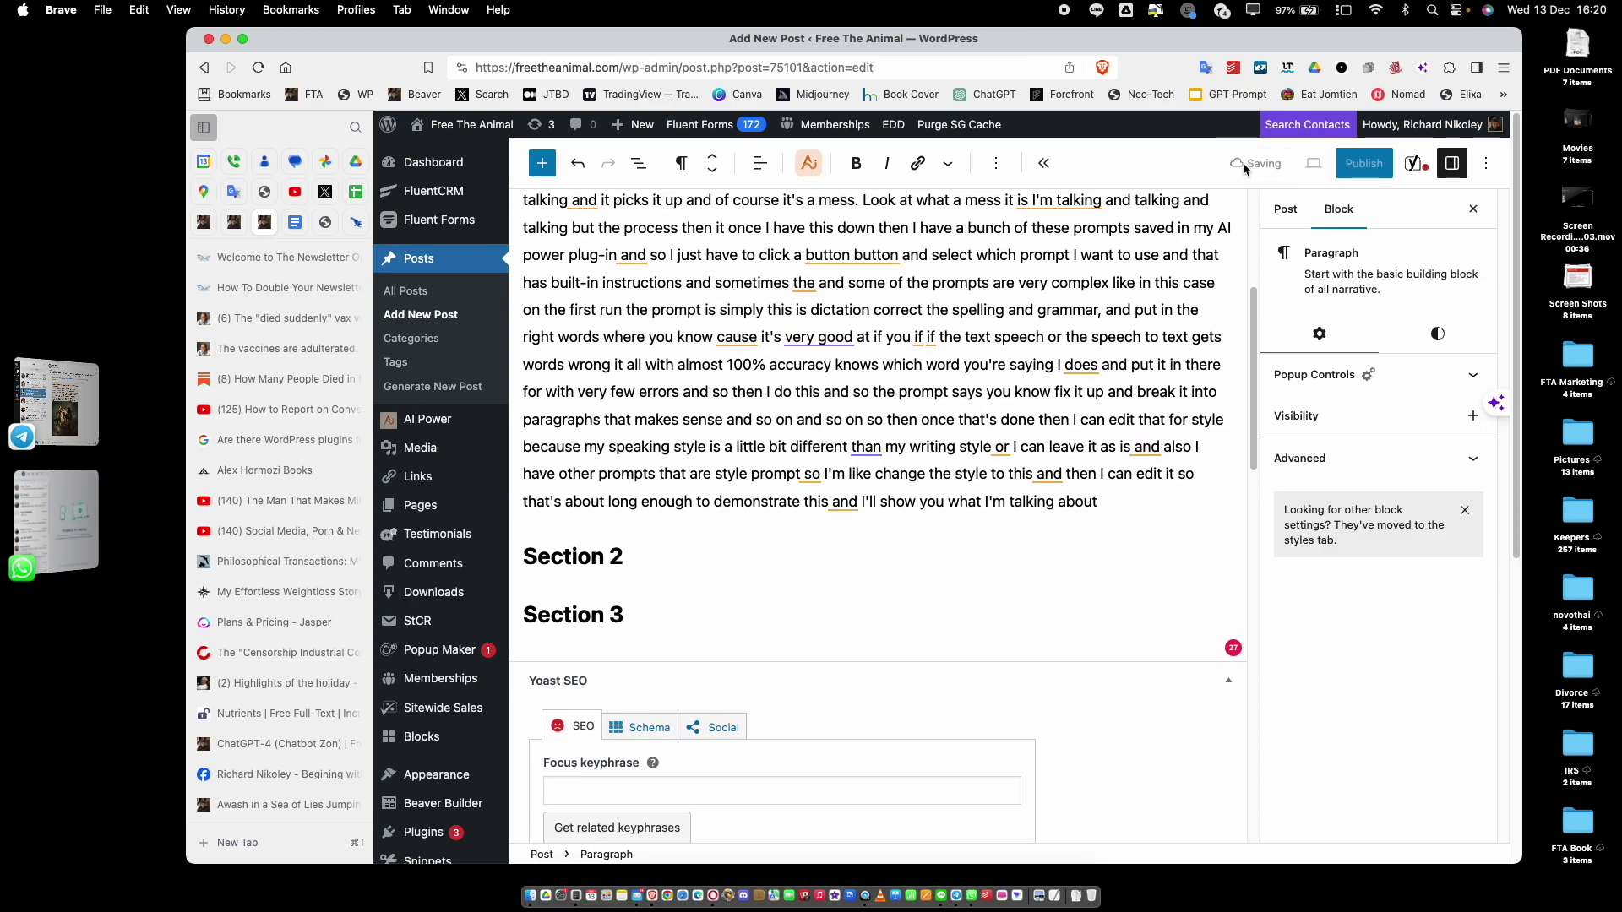
Run the Correct Dictation Verbatim AI prompt on the entire dictated paragraph in Section 1.
scroll(1058, 344, "up", 5)
scroll(1059, 344, "down", 4)
scroll(1058, 344, "up", 2)
scroll(1059, 343, "up", 3)
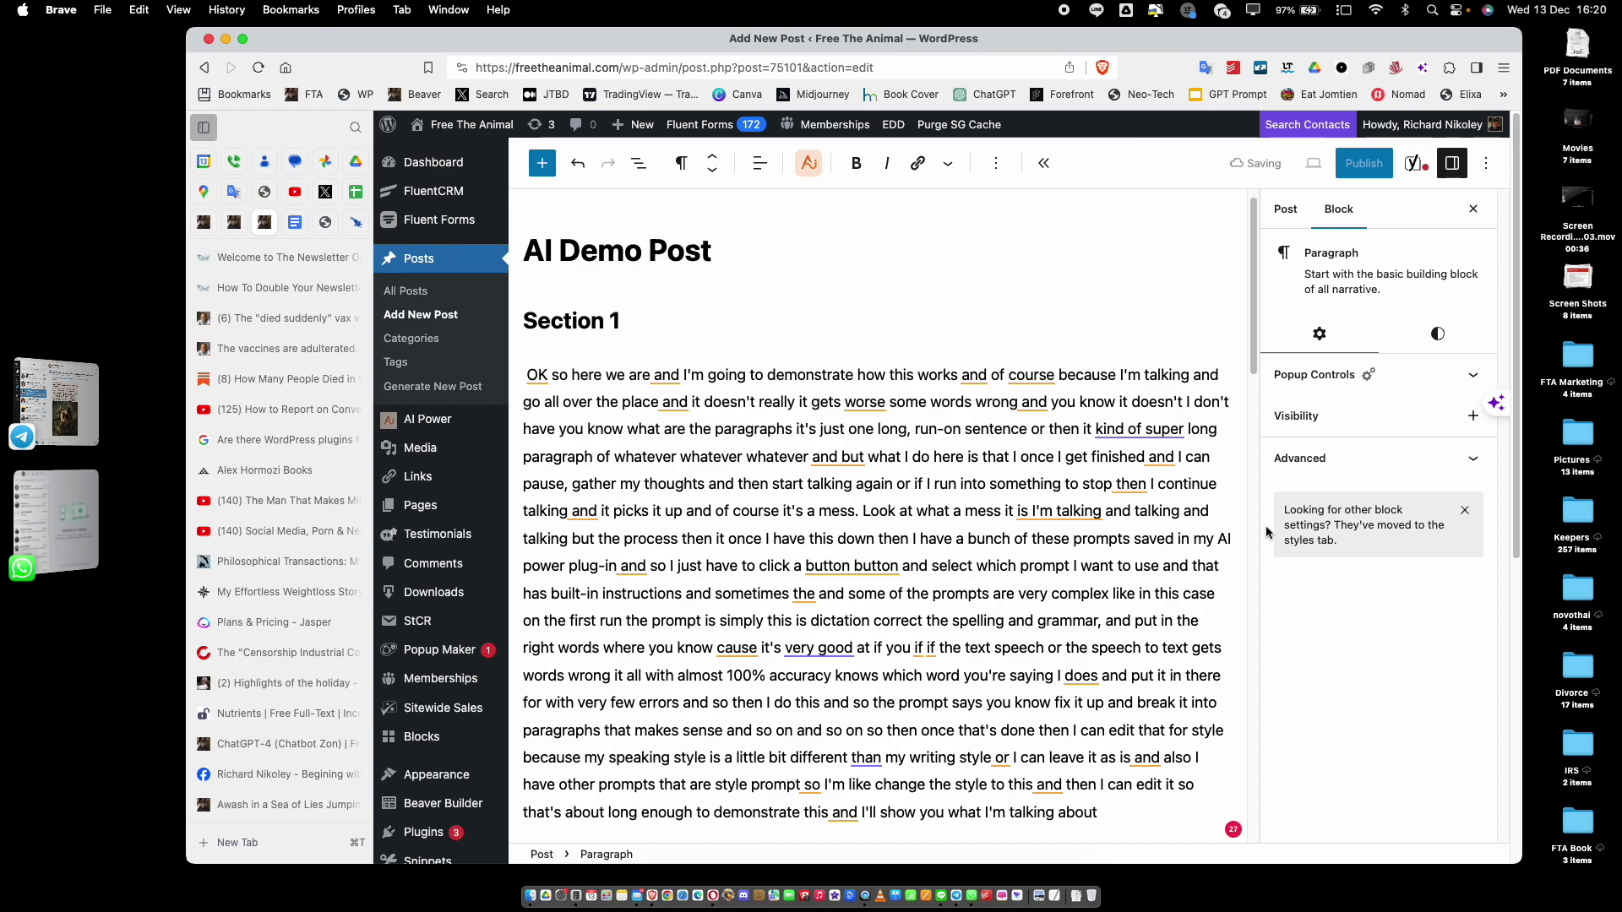
scroll(1014, 591, "down", 2)
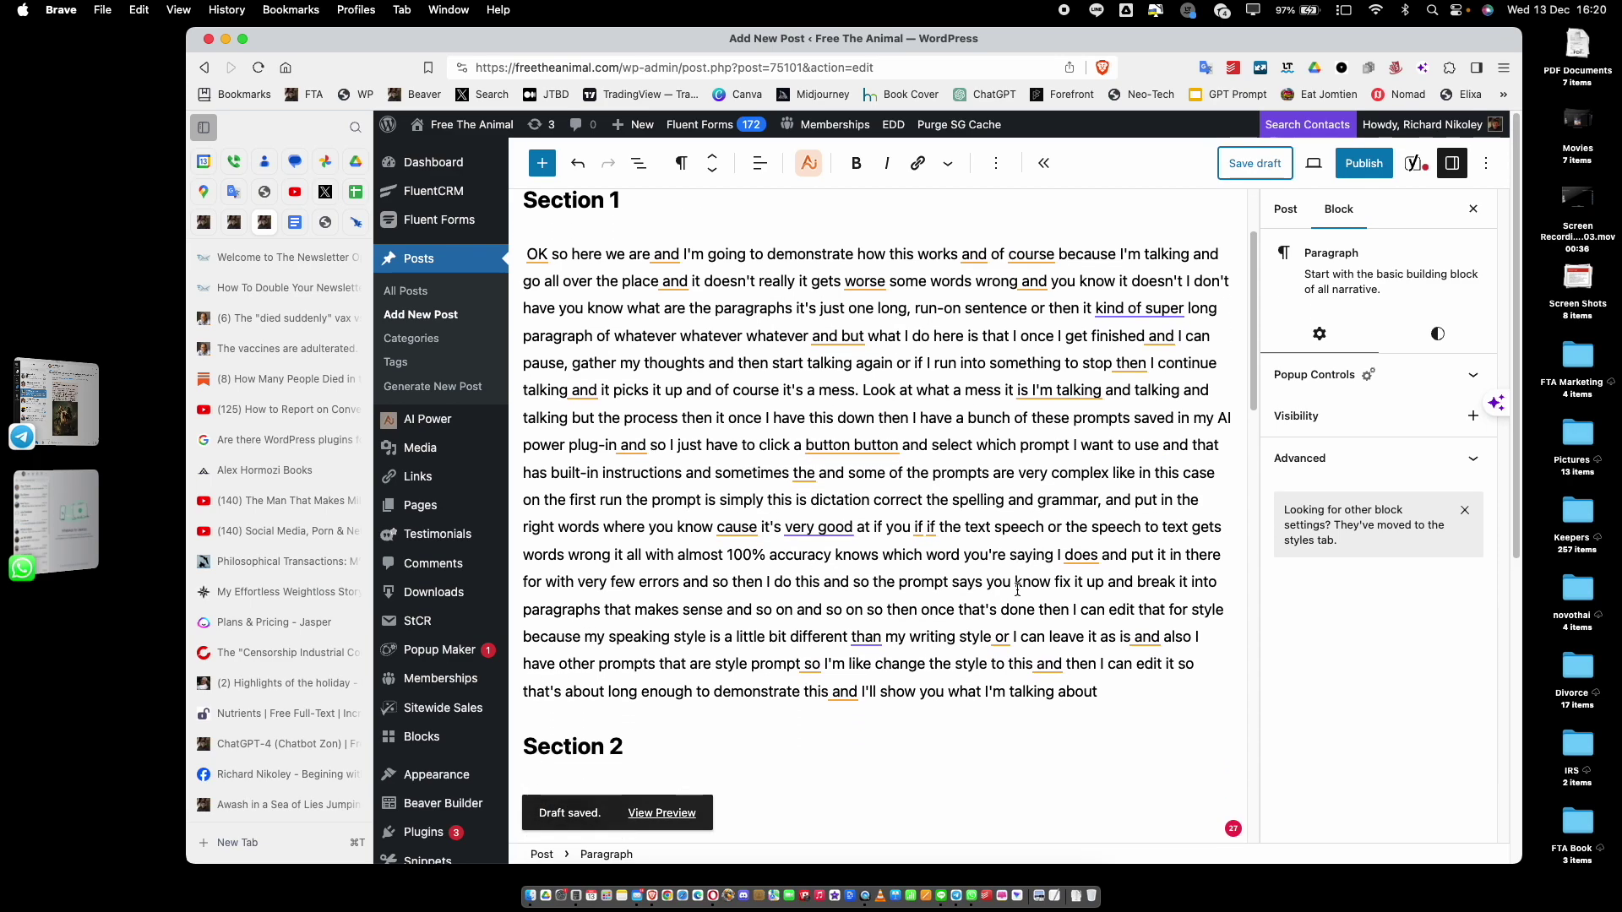
scroll(1014, 591, "up", 1)
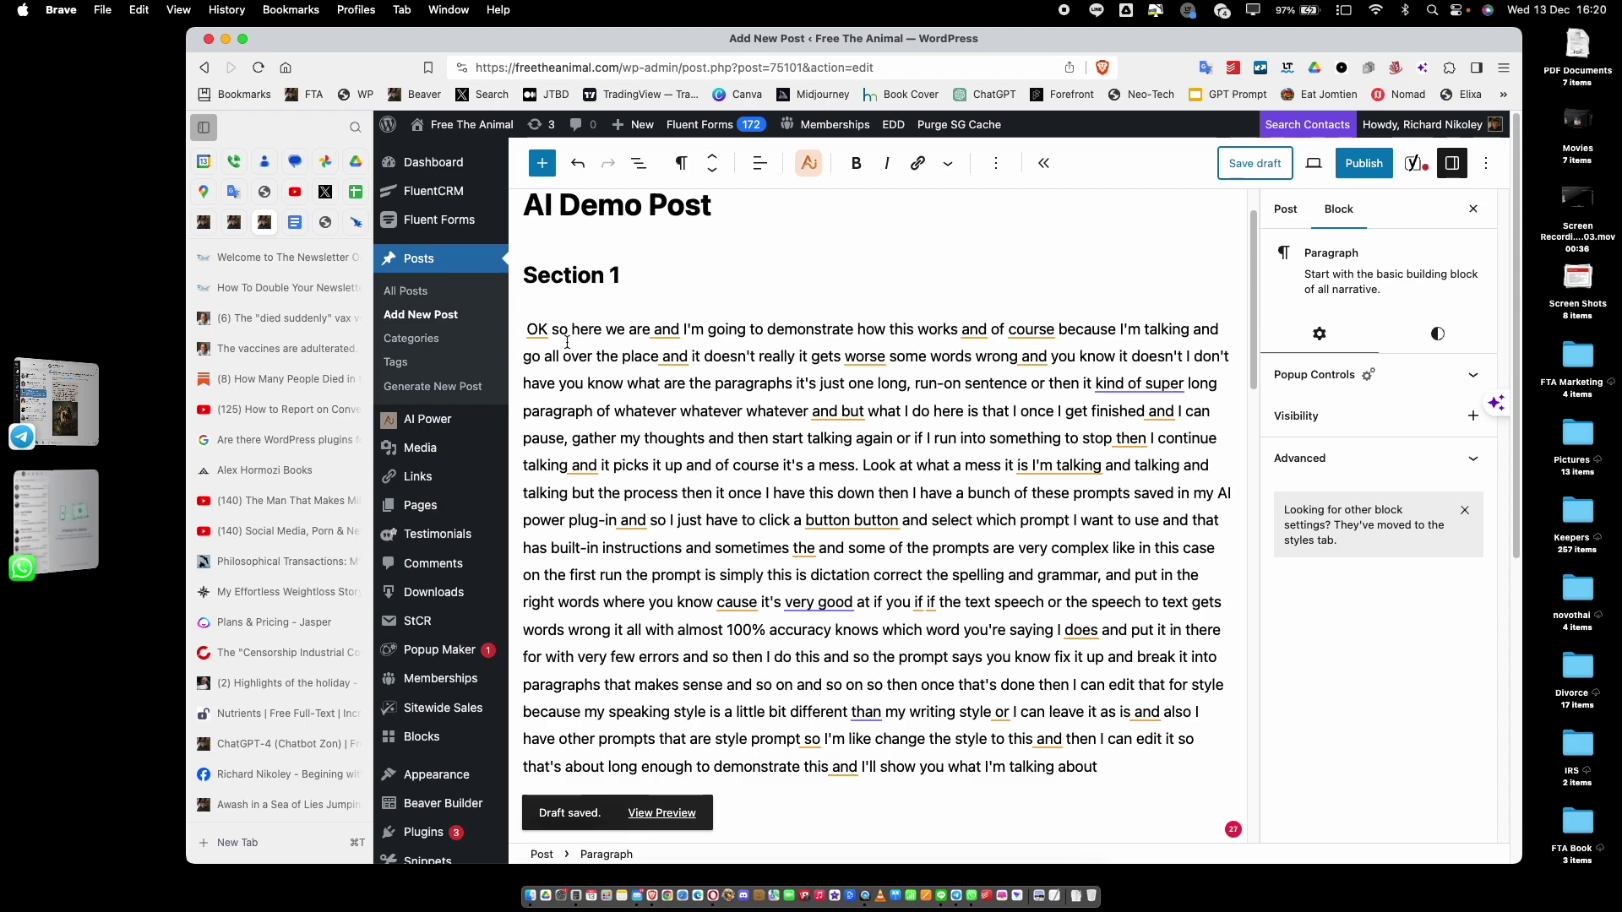
left_click(897, 479)
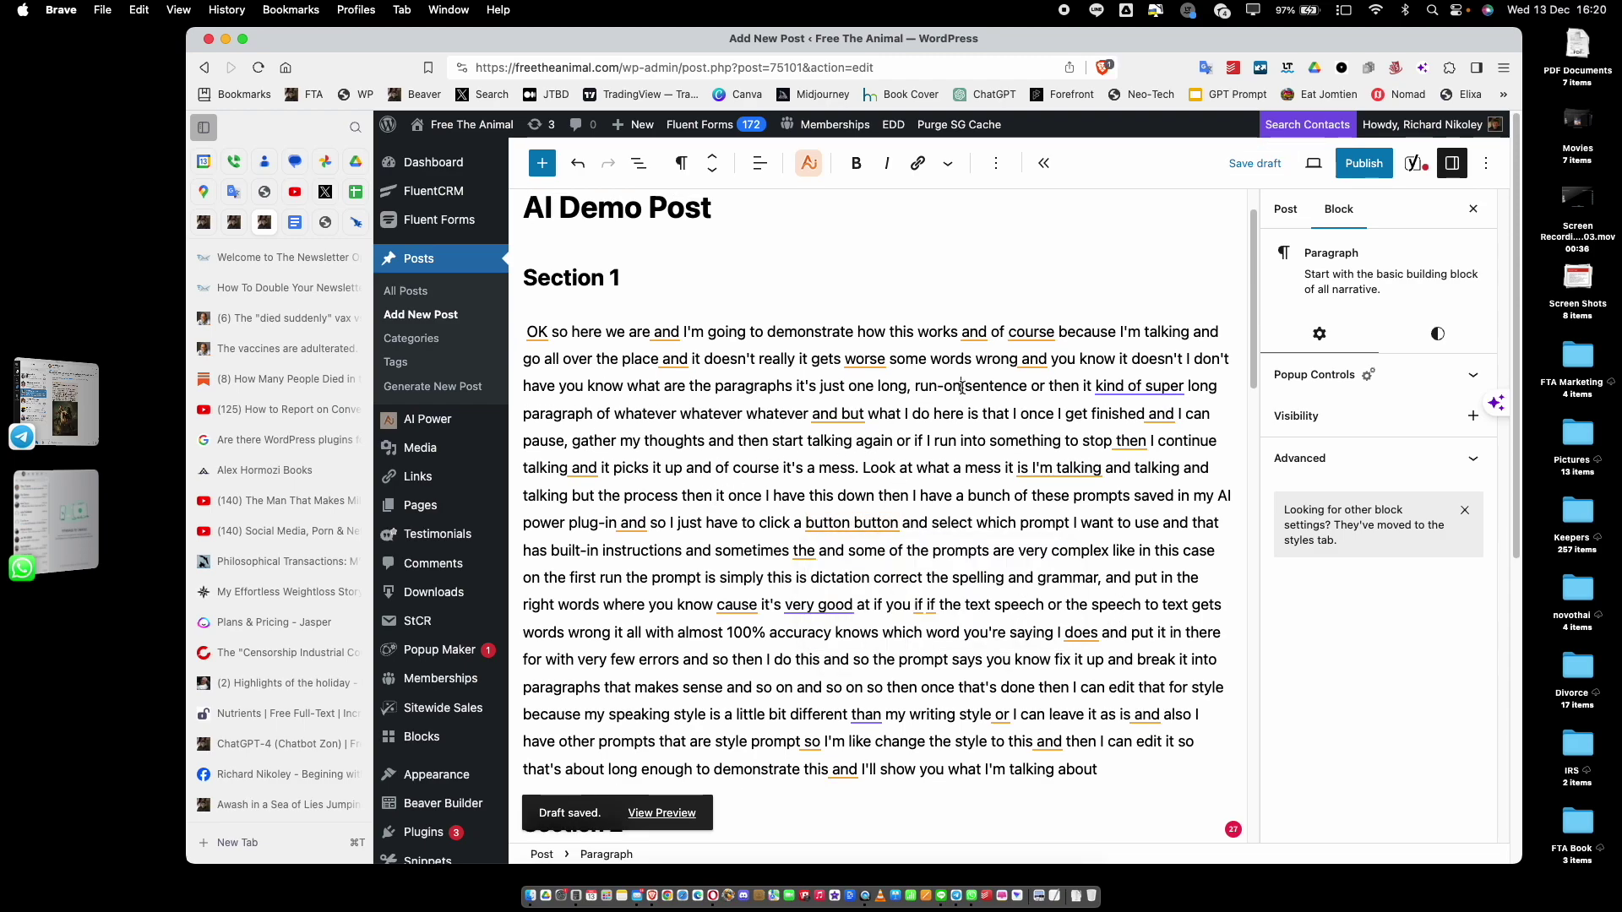
left_click_drag(527, 332, 1098, 770)
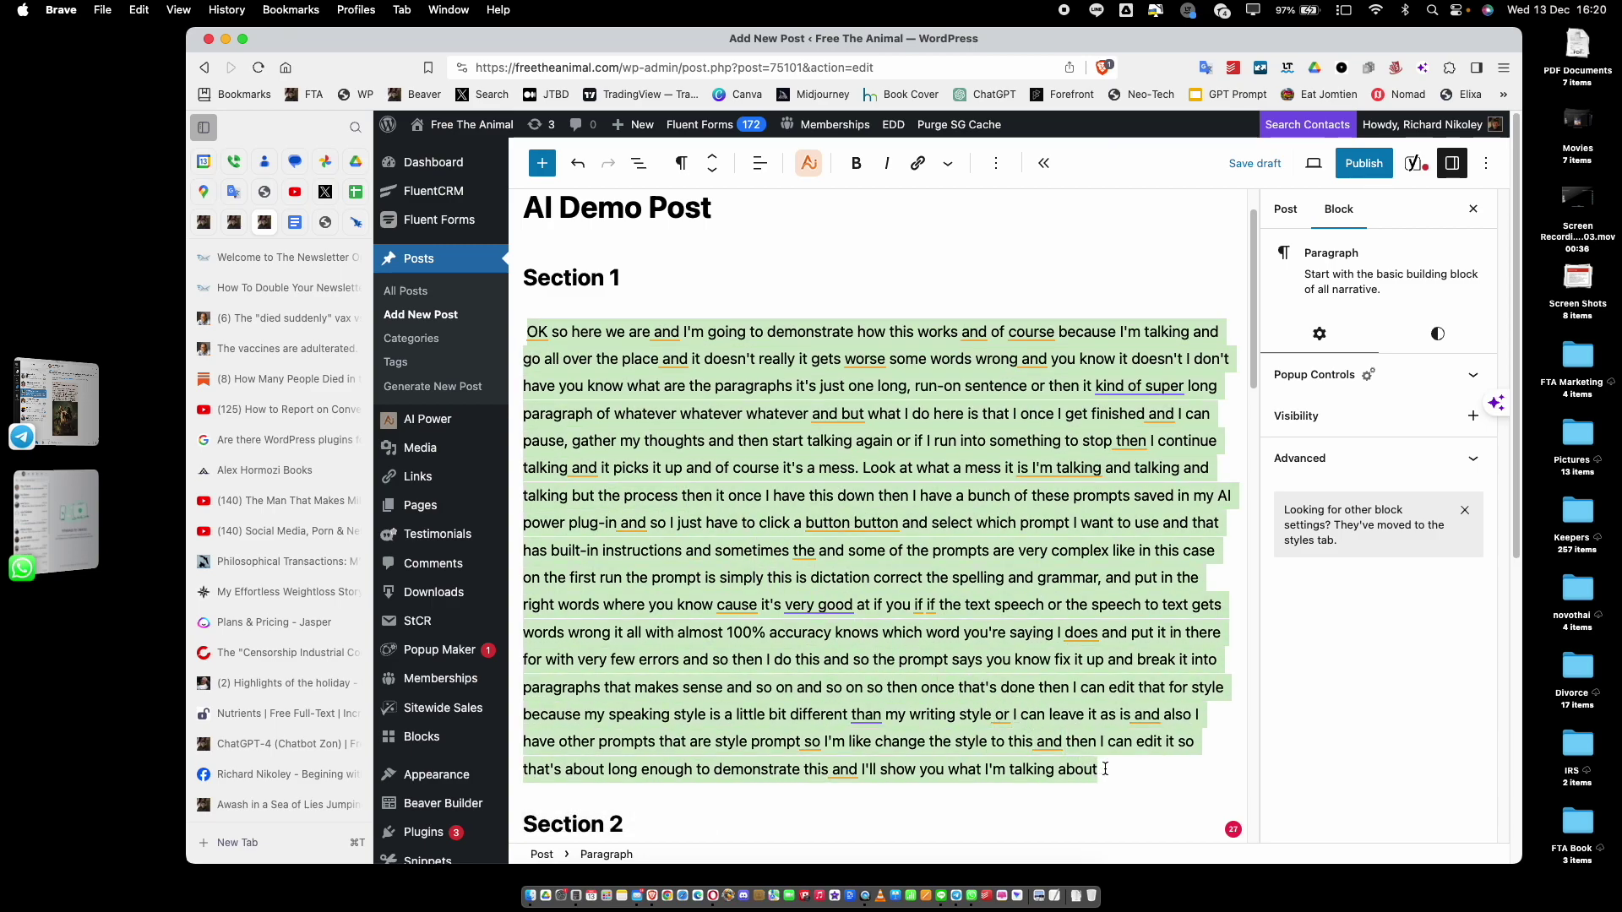
left_click(811, 165)
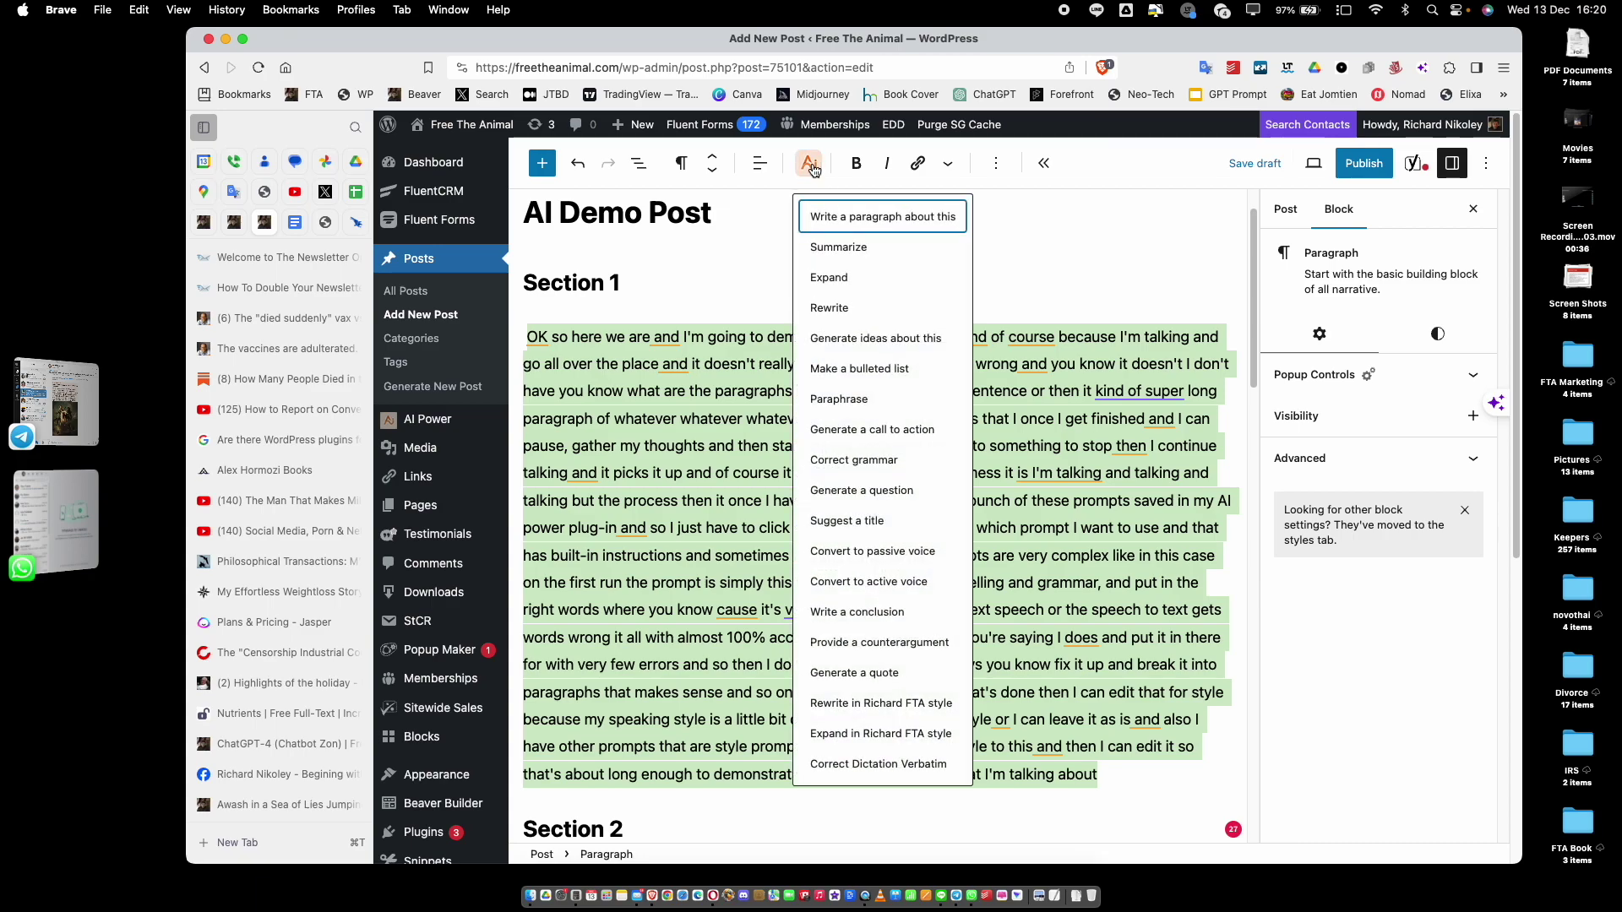
left_click(880, 764)
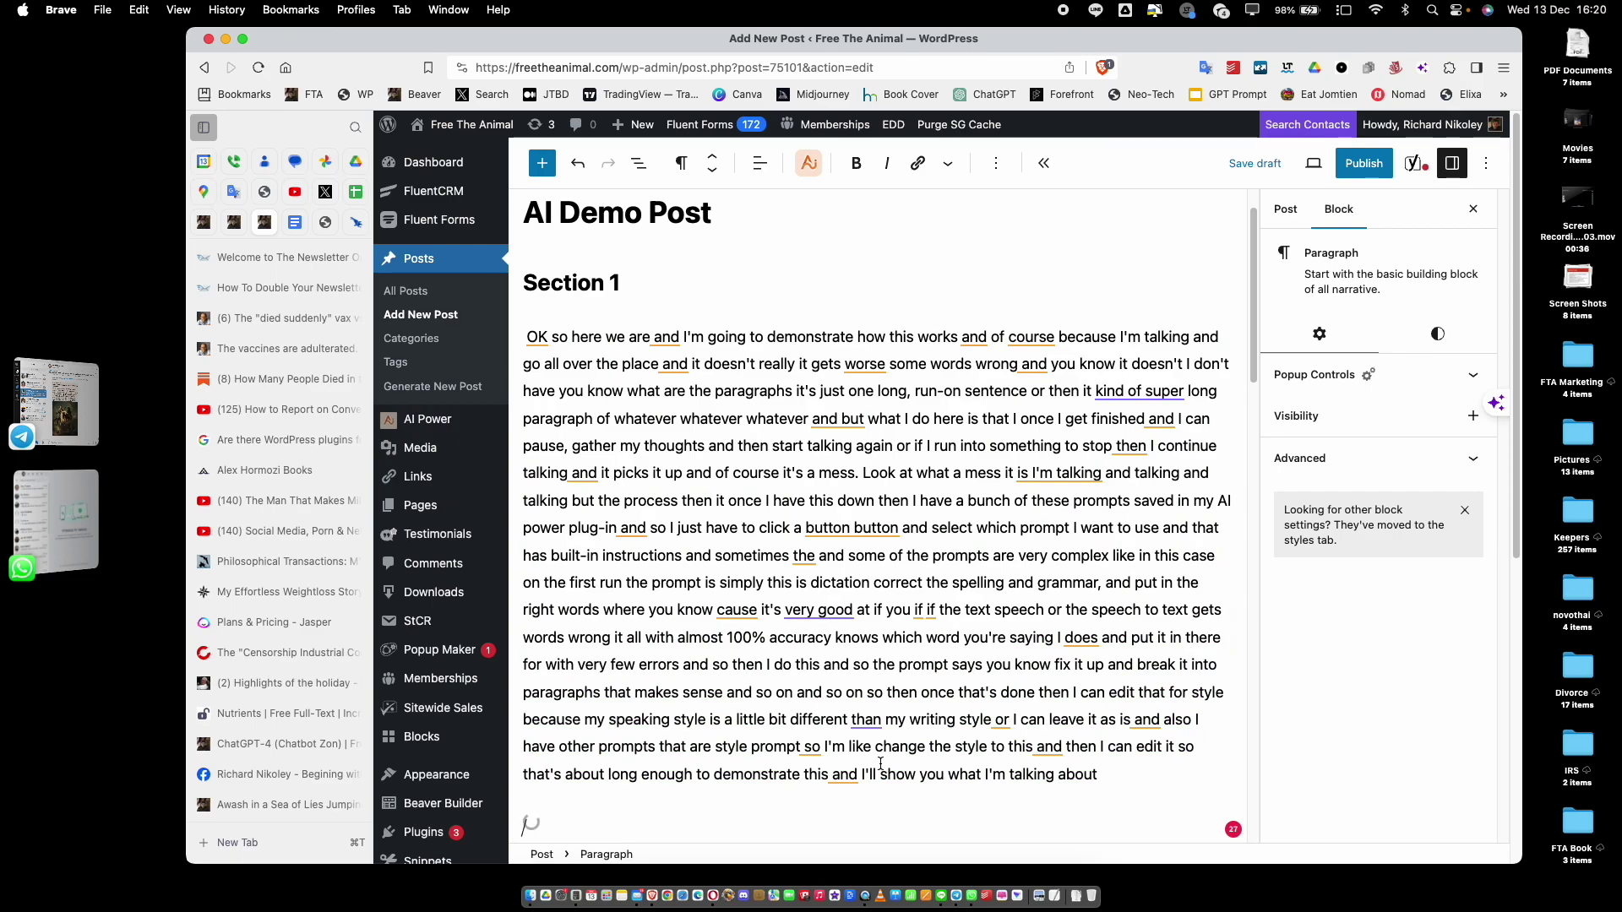
Compare the AI-corrected paragraphs with the raw dictation above them in Section 1.
scroll(880, 765, "down", 5)
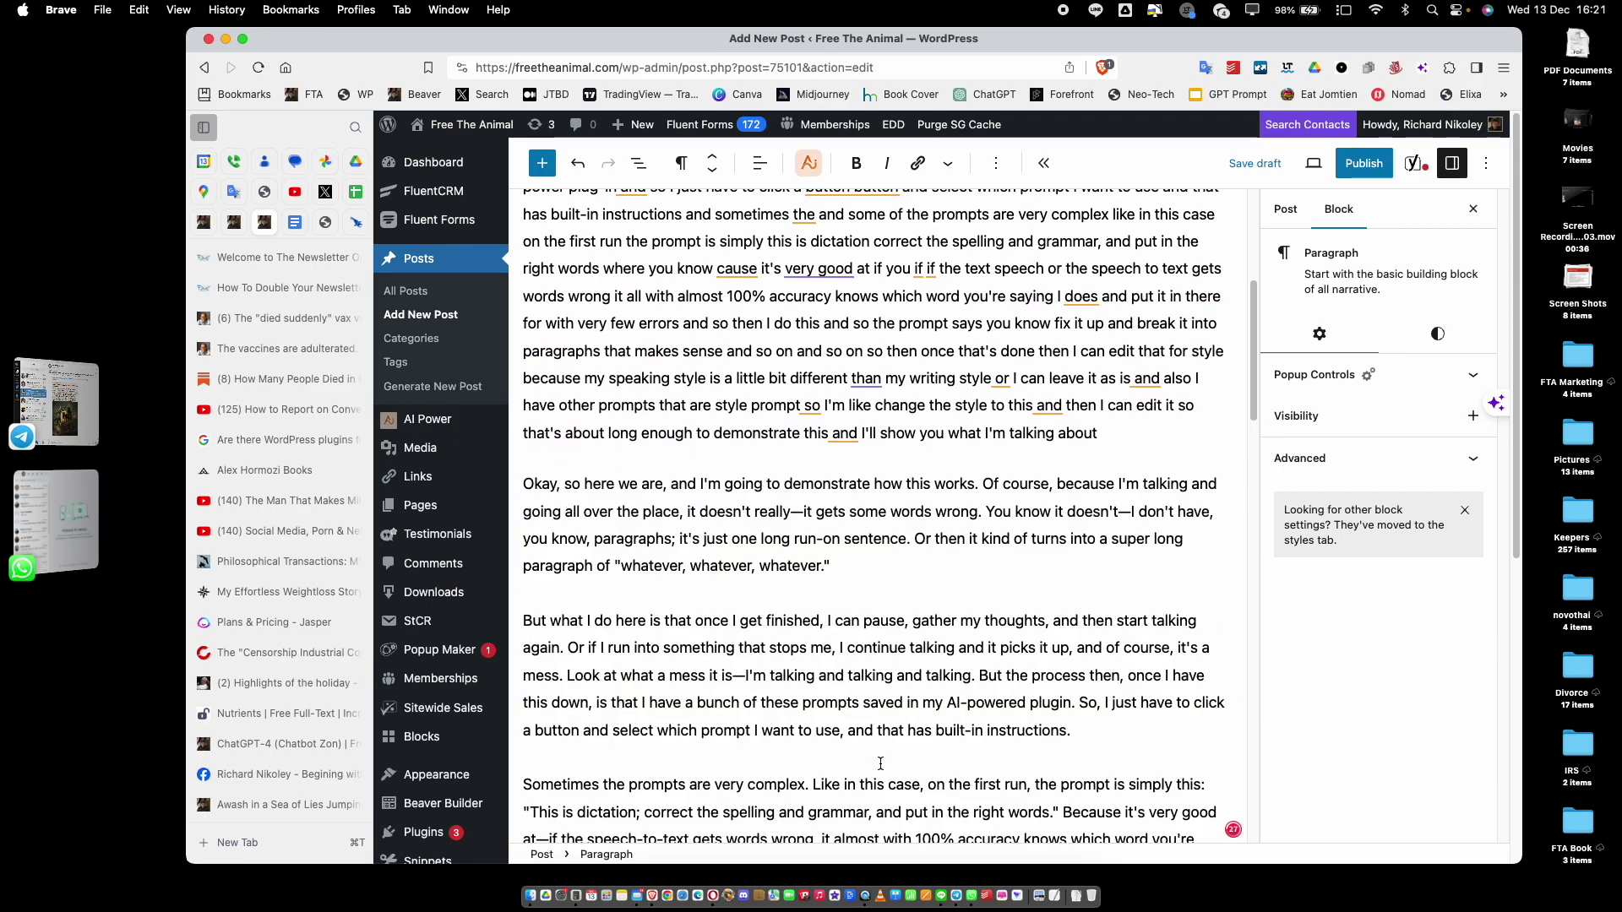
scroll(850, 664, "down", 3)
scroll(858, 565, "down", 4)
scroll(858, 564, "up", 10)
scroll(858, 565, "down", 2)
scroll(858, 564, "up", 6)
scroll(849, 460, "down", 2)
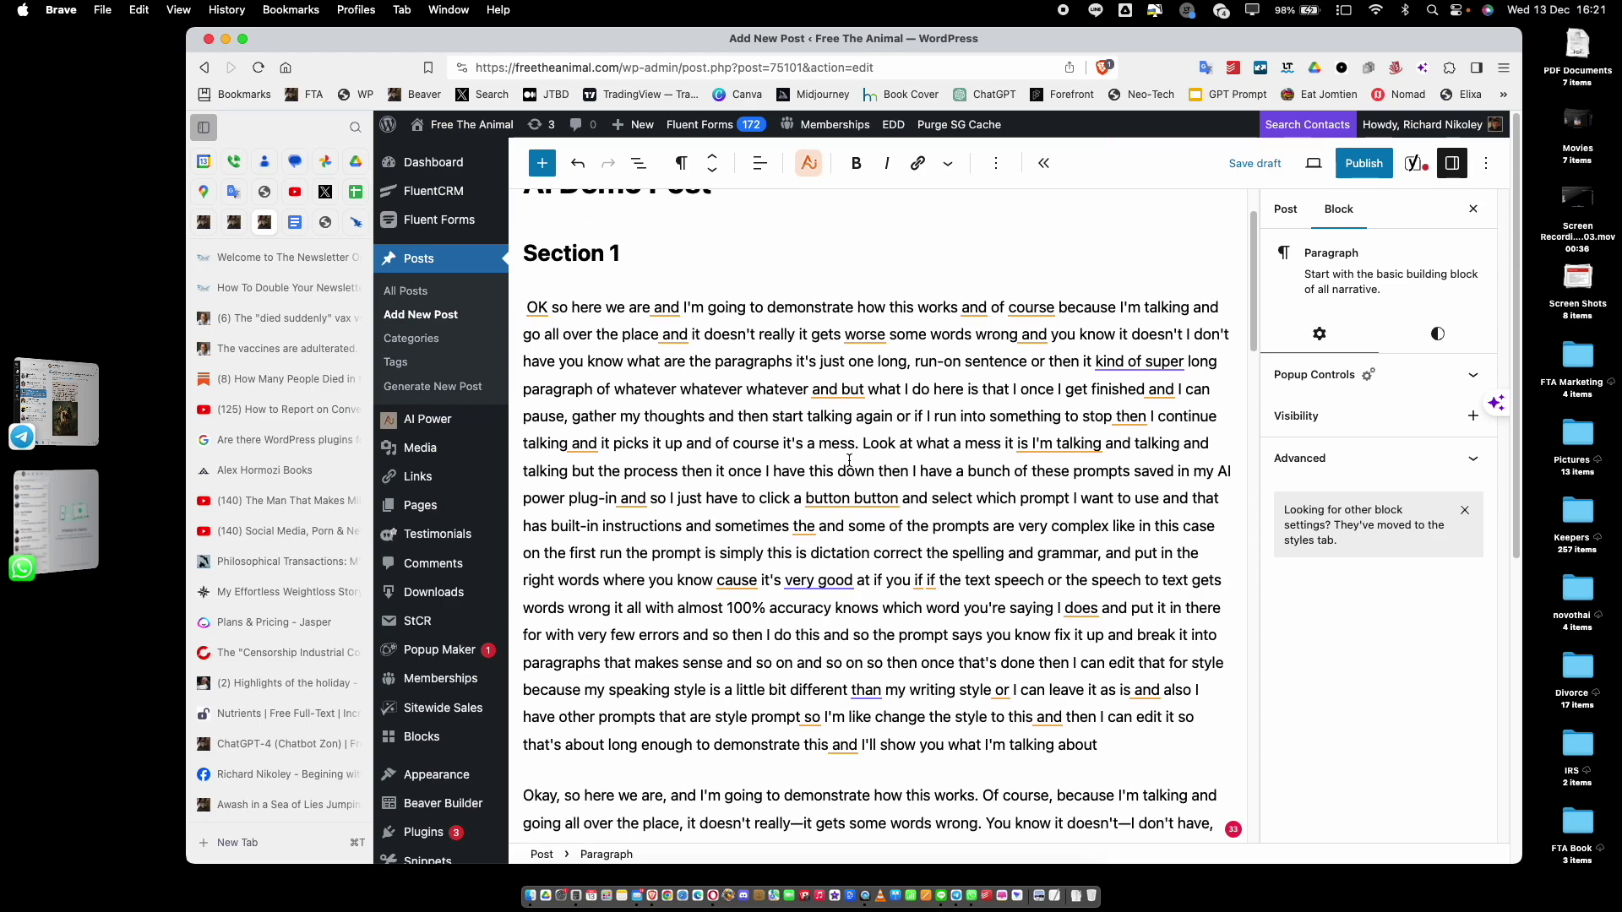
scroll(849, 460, "down", 1)
scroll(849, 461, "down", 1)
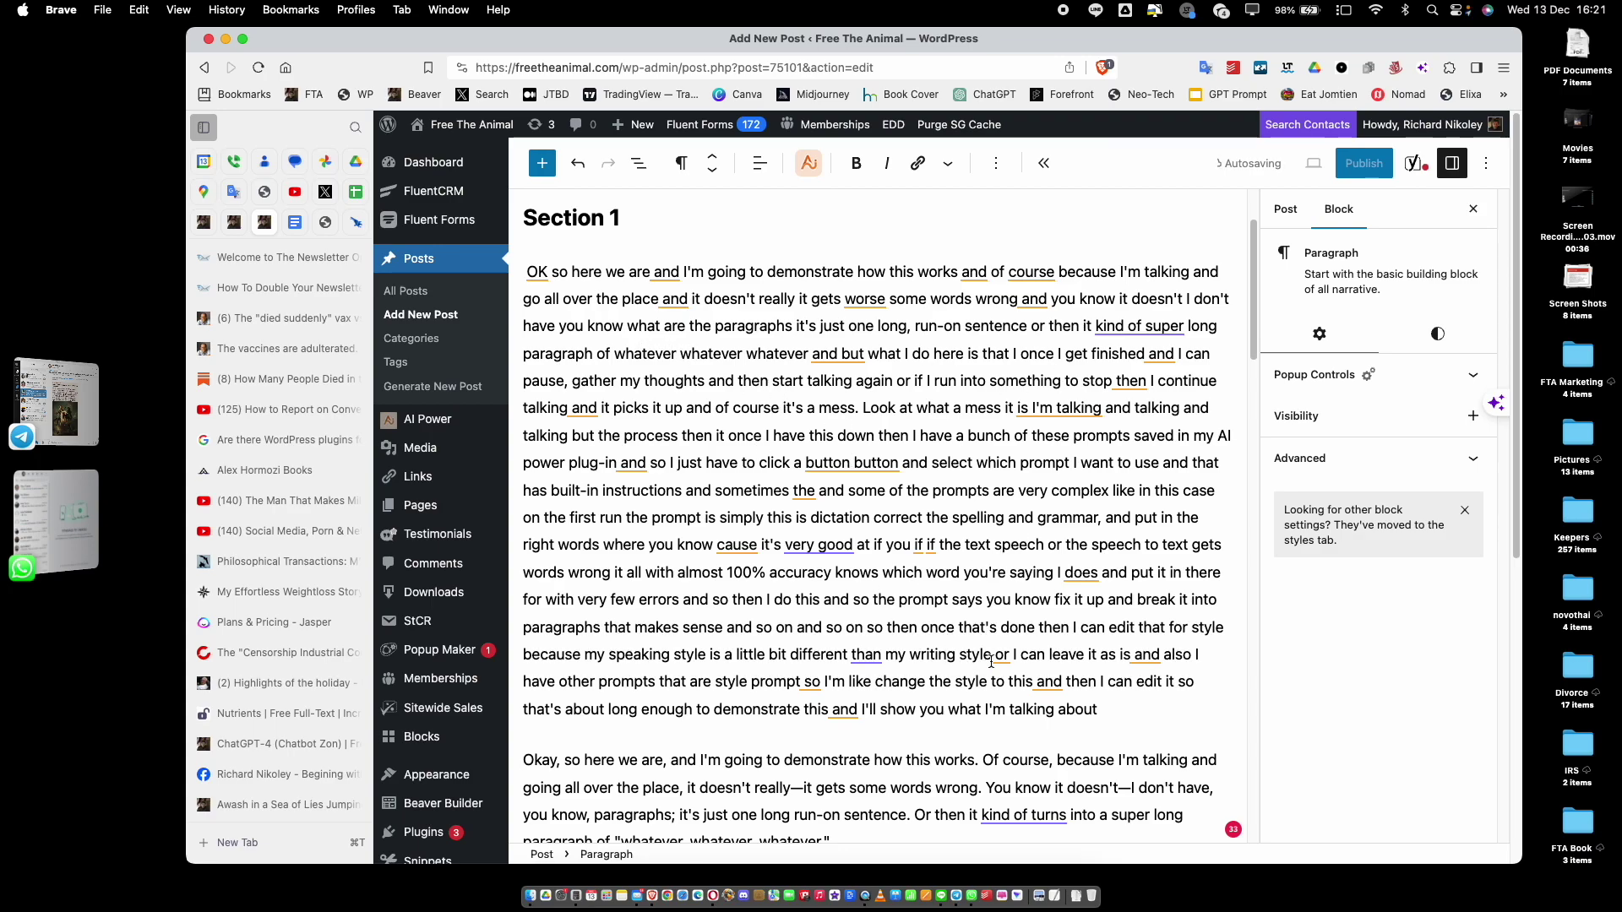
scroll(991, 662, "down", 10)
scroll(991, 661, "down", 2)
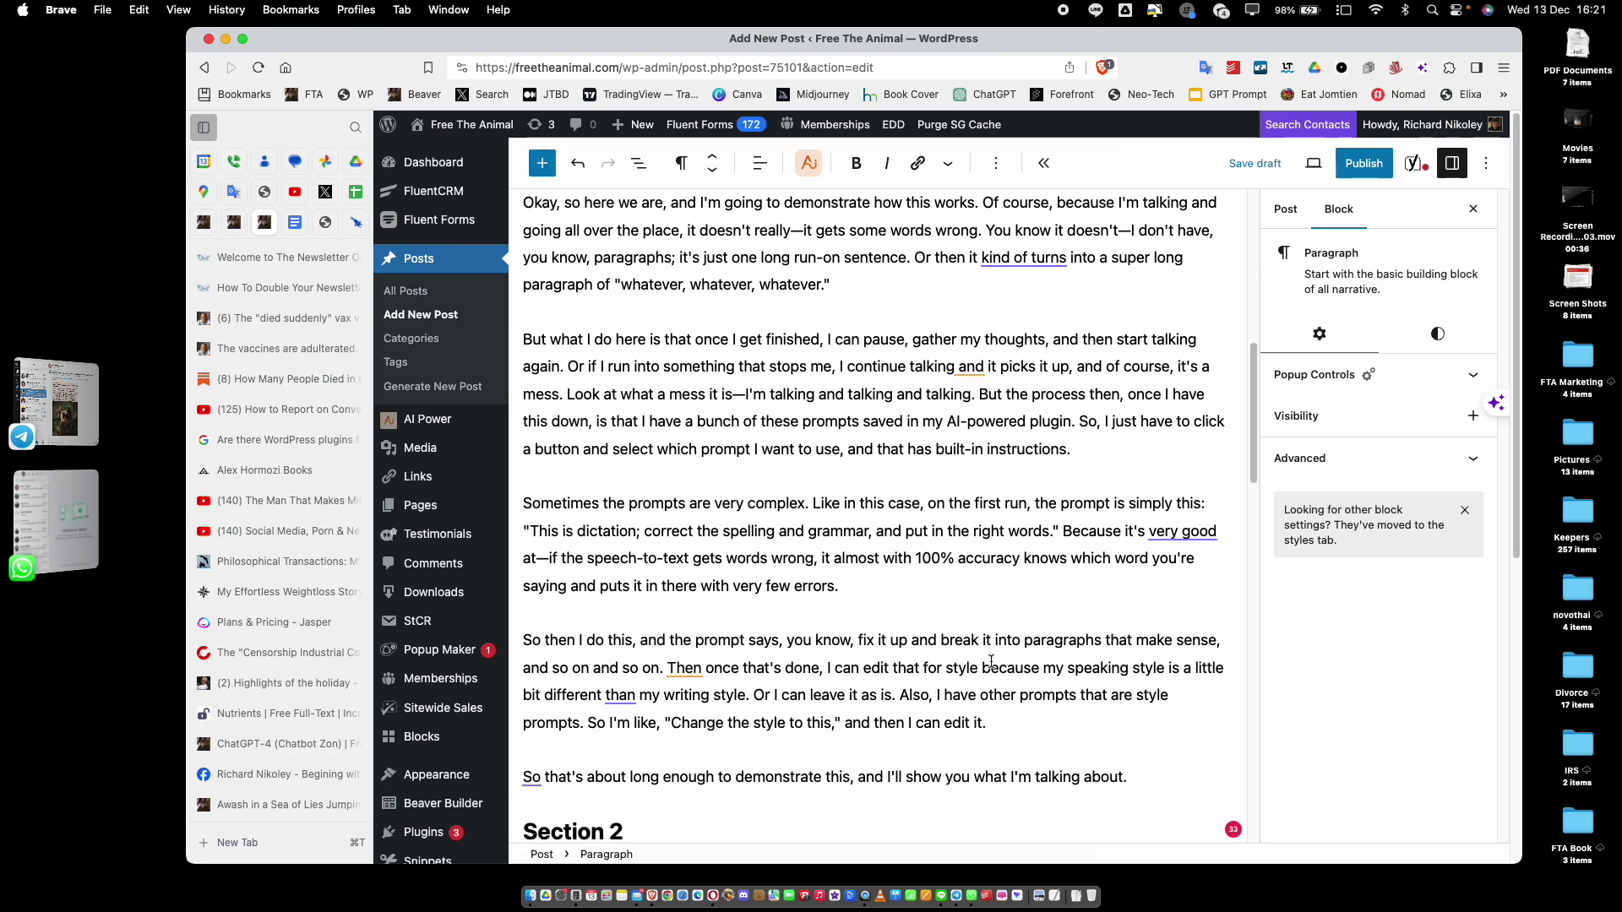
scroll(991, 661, "up", 1)
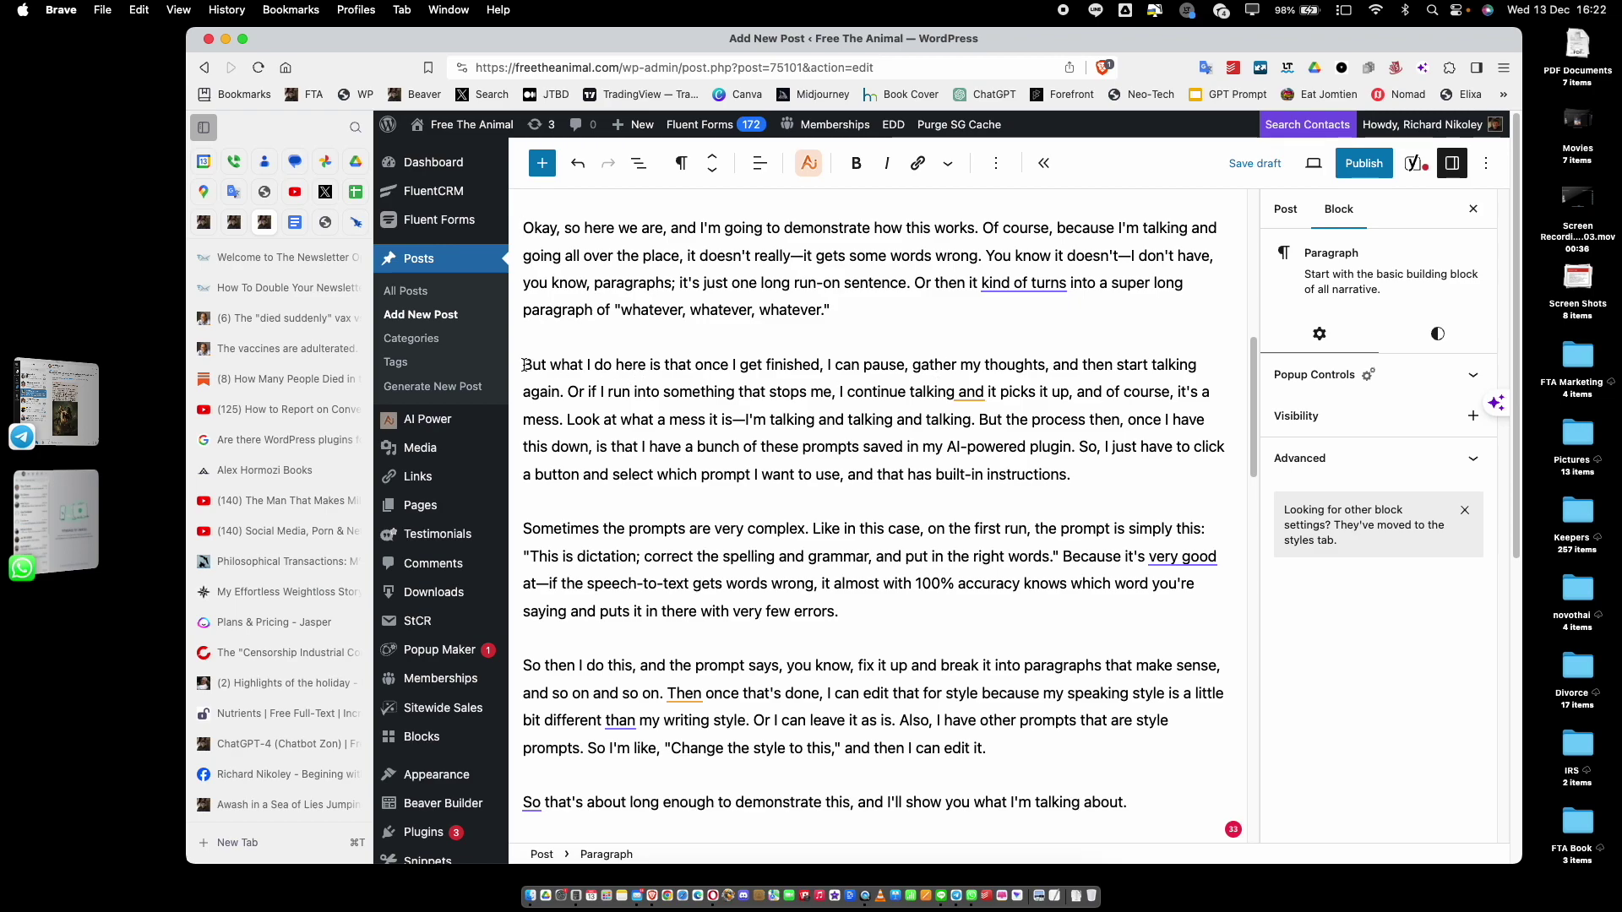
Run the saved FTA-style rewrite AI prompt on the corrected paragraph beginning "But what I do here is that once I get finished".
left_click_drag(525, 365, 1071, 478)
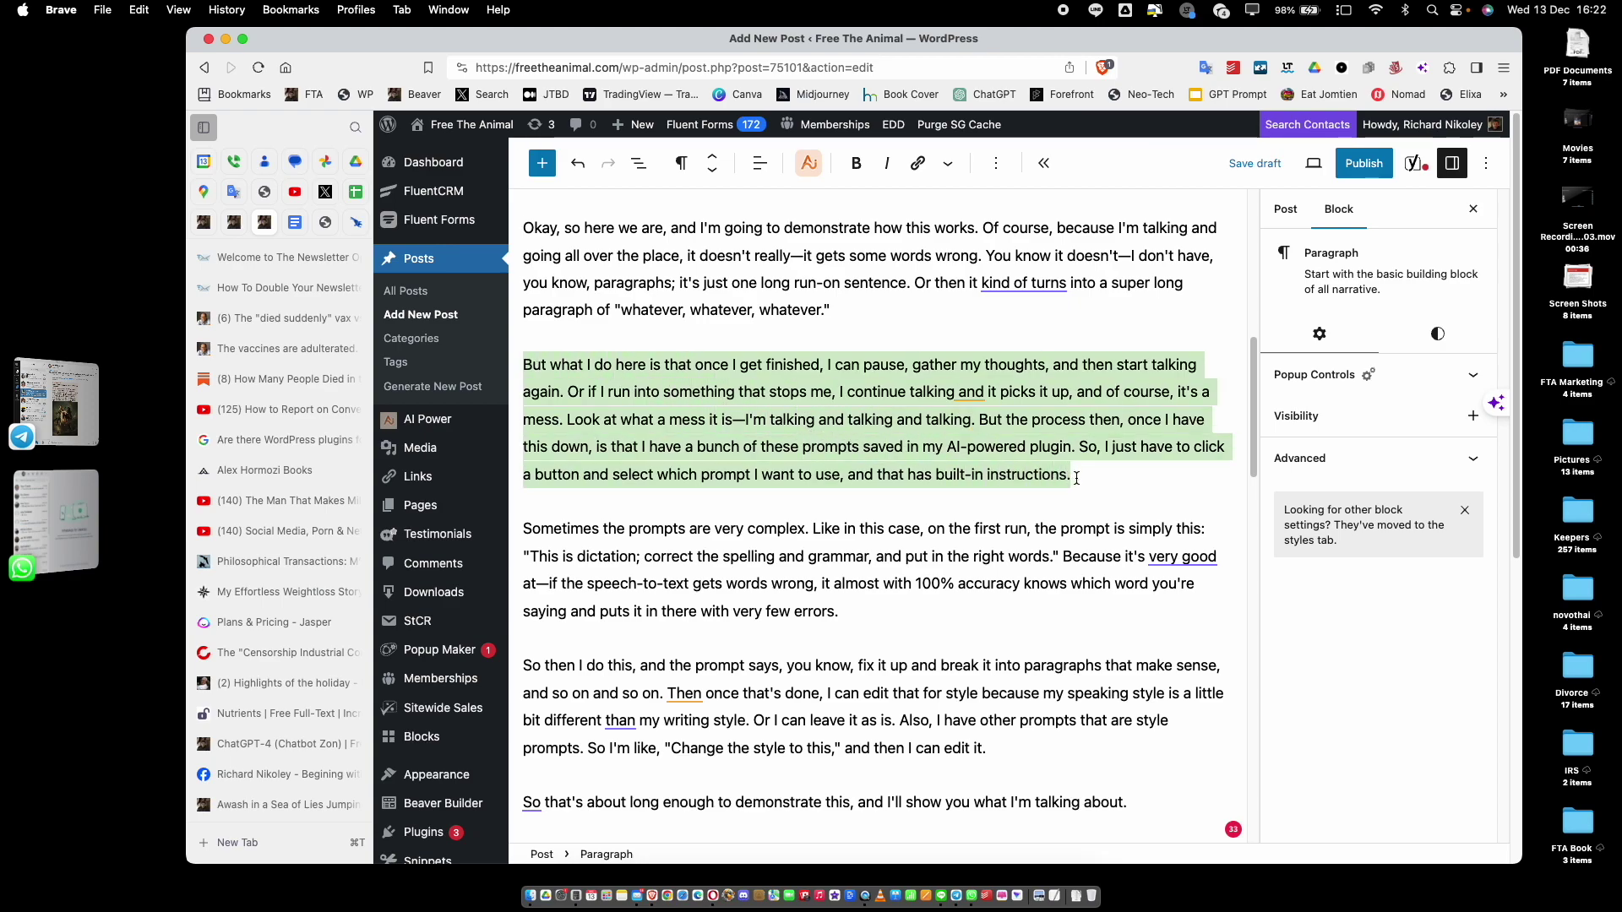
left_click(809, 165)
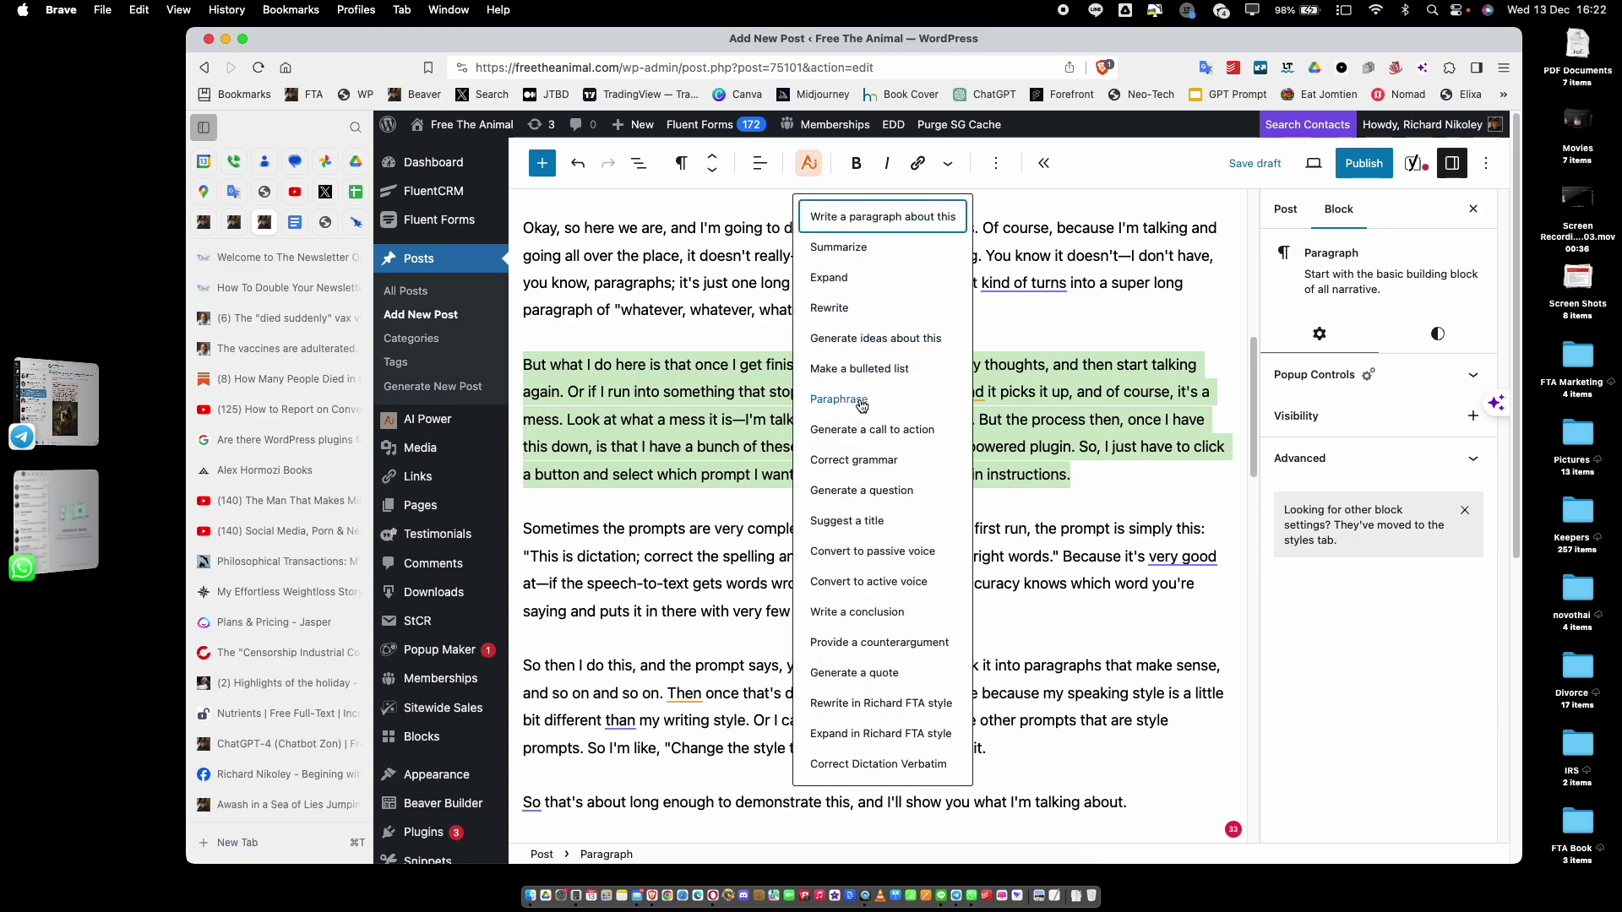
left_click(871, 707)
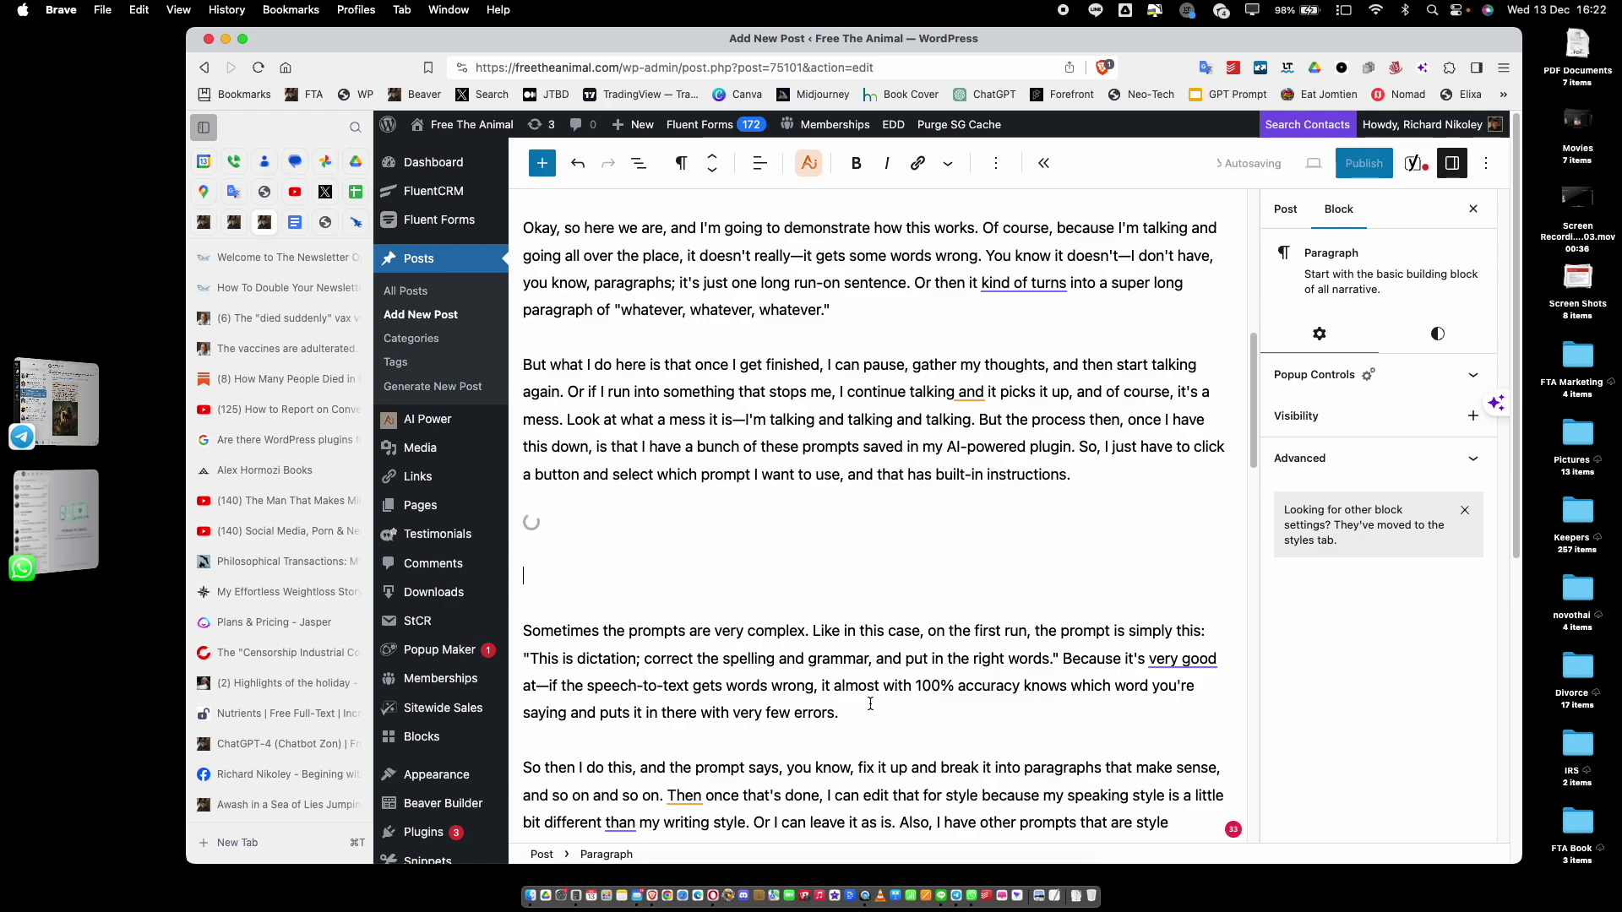
Compare the AI-restyled paragraphs beginning "Let's cut through the digital noise" with the corrected paragraph they were rewritten from.
scroll(898, 409, "down", 1)
scroll(898, 408, "up", 2)
scroll(898, 408, "up", 2)
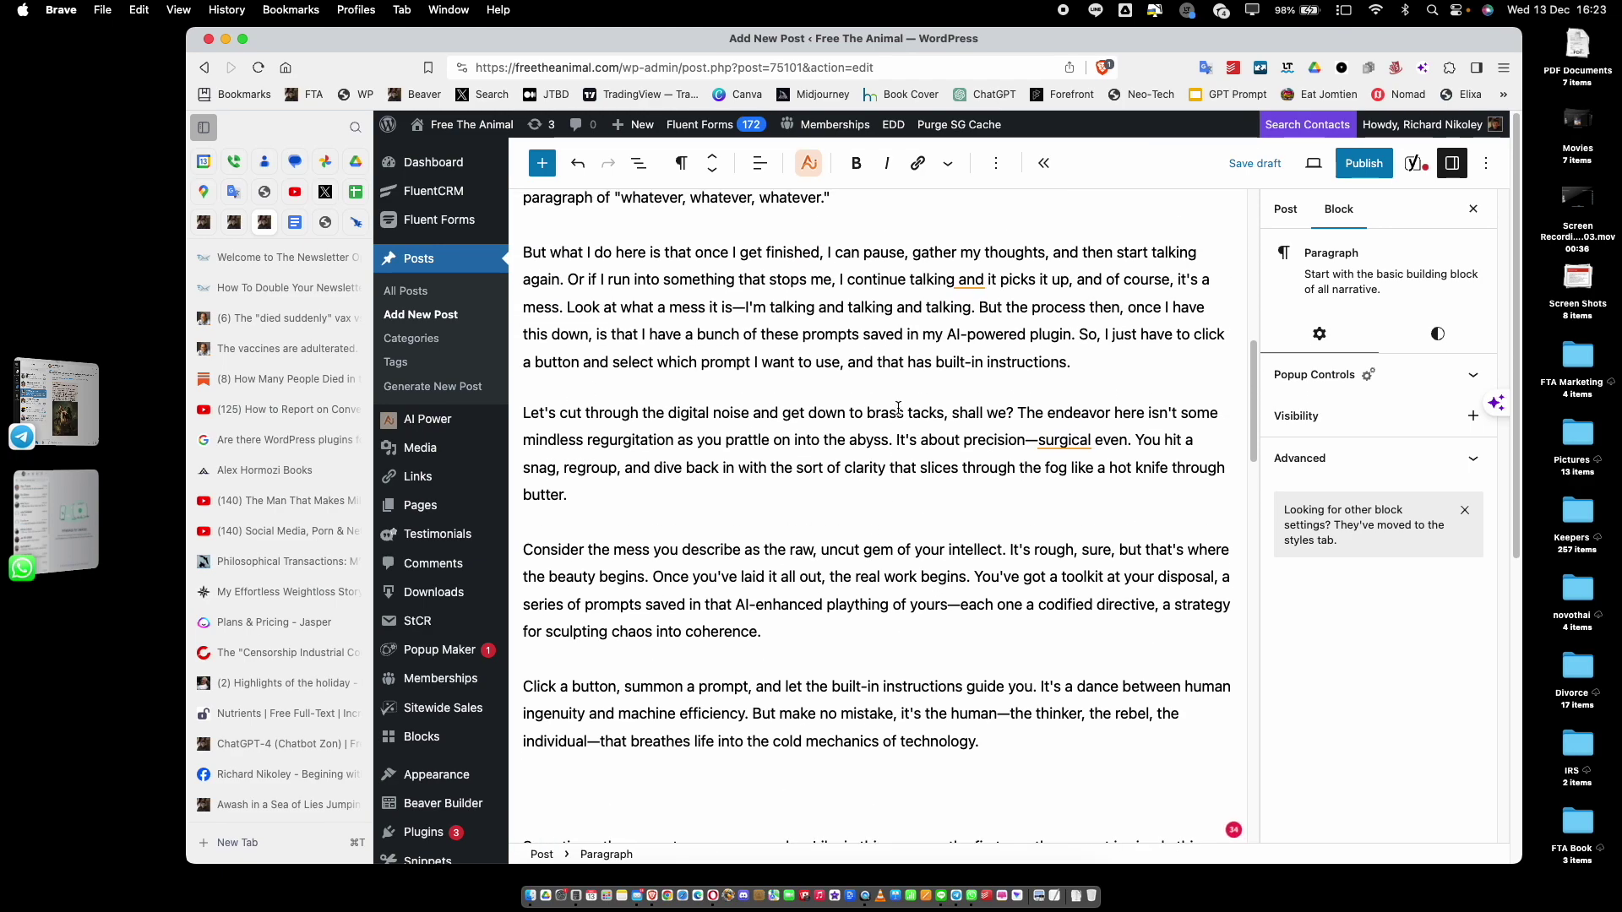
scroll(898, 409, "up", 2)
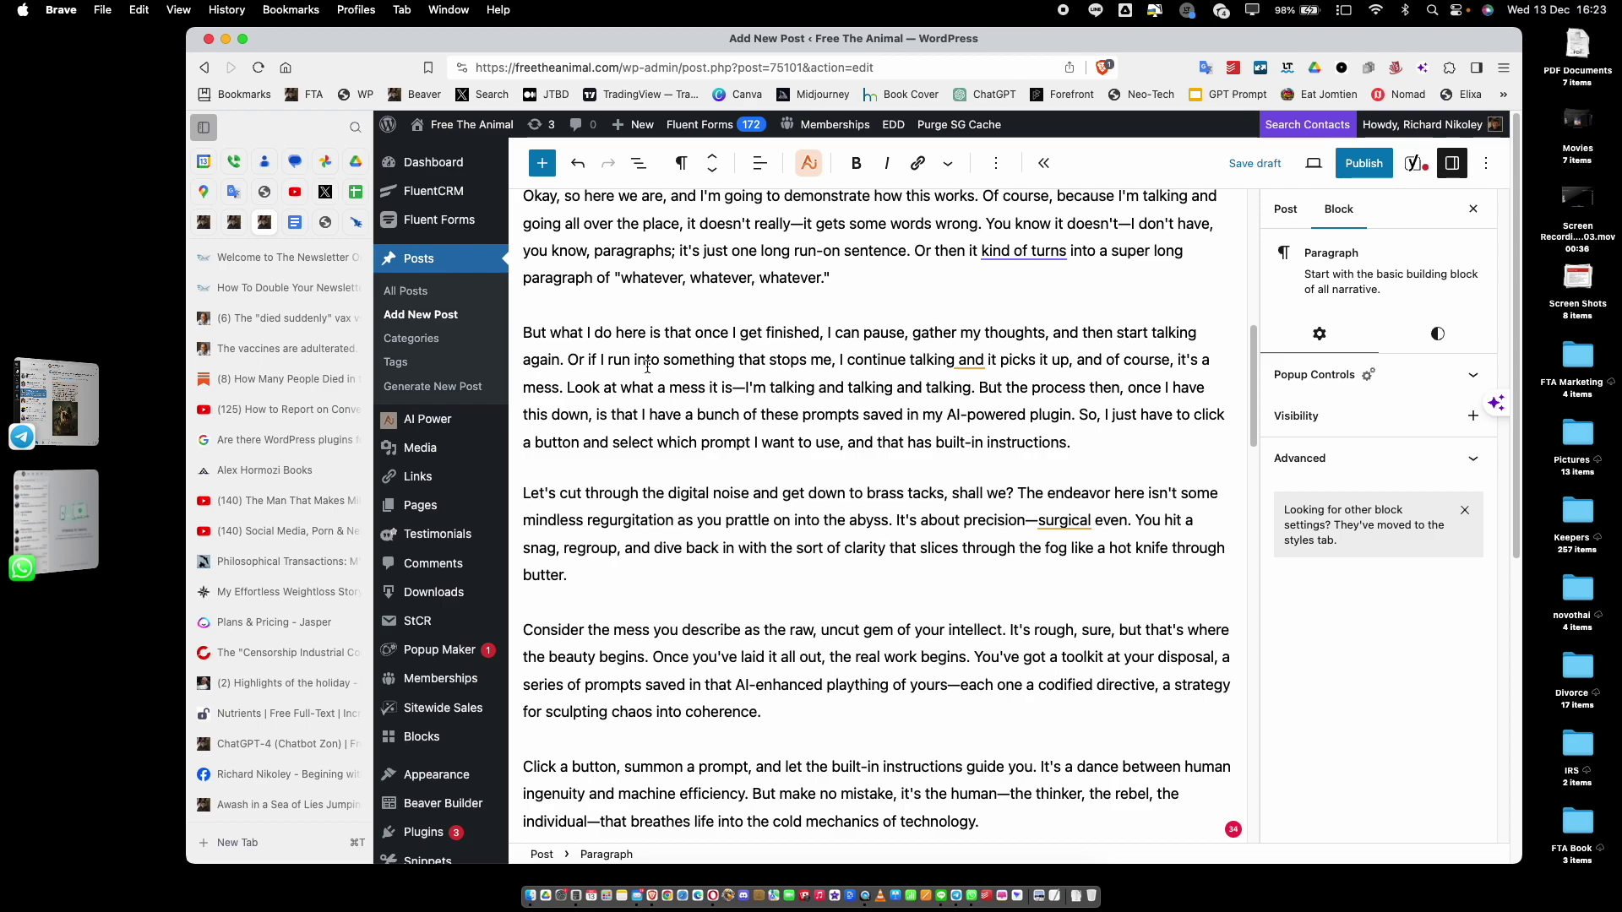
scroll(648, 366, "down", 3)
scroll(648, 366, "down", 1)
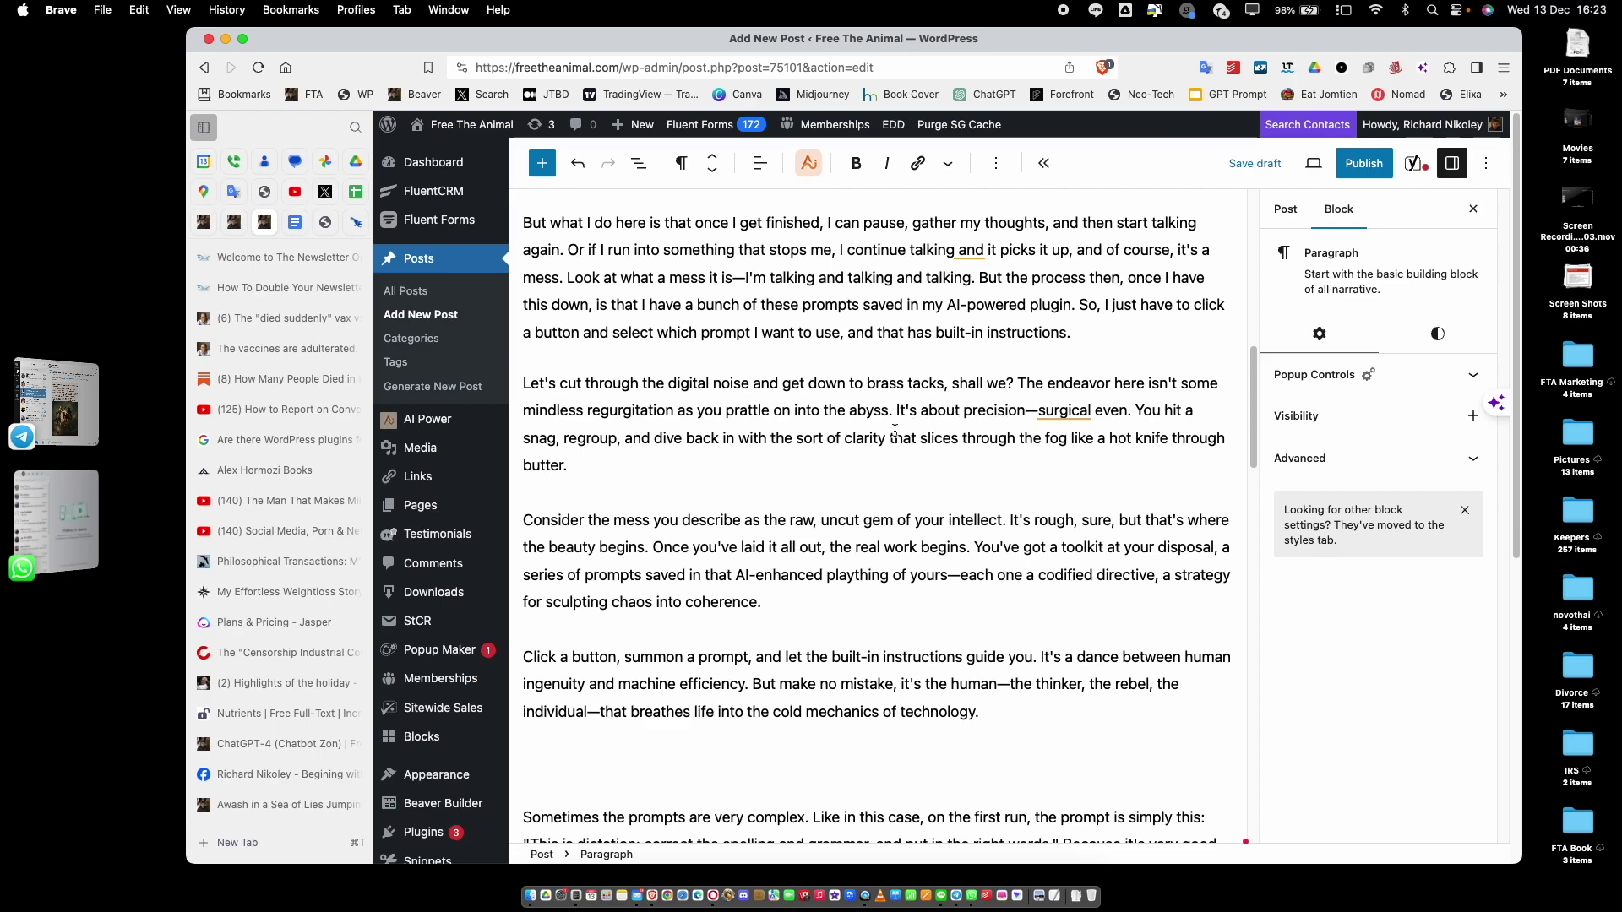
scroll(894, 431, "down", 1)
scroll(896, 432, "down", 1)
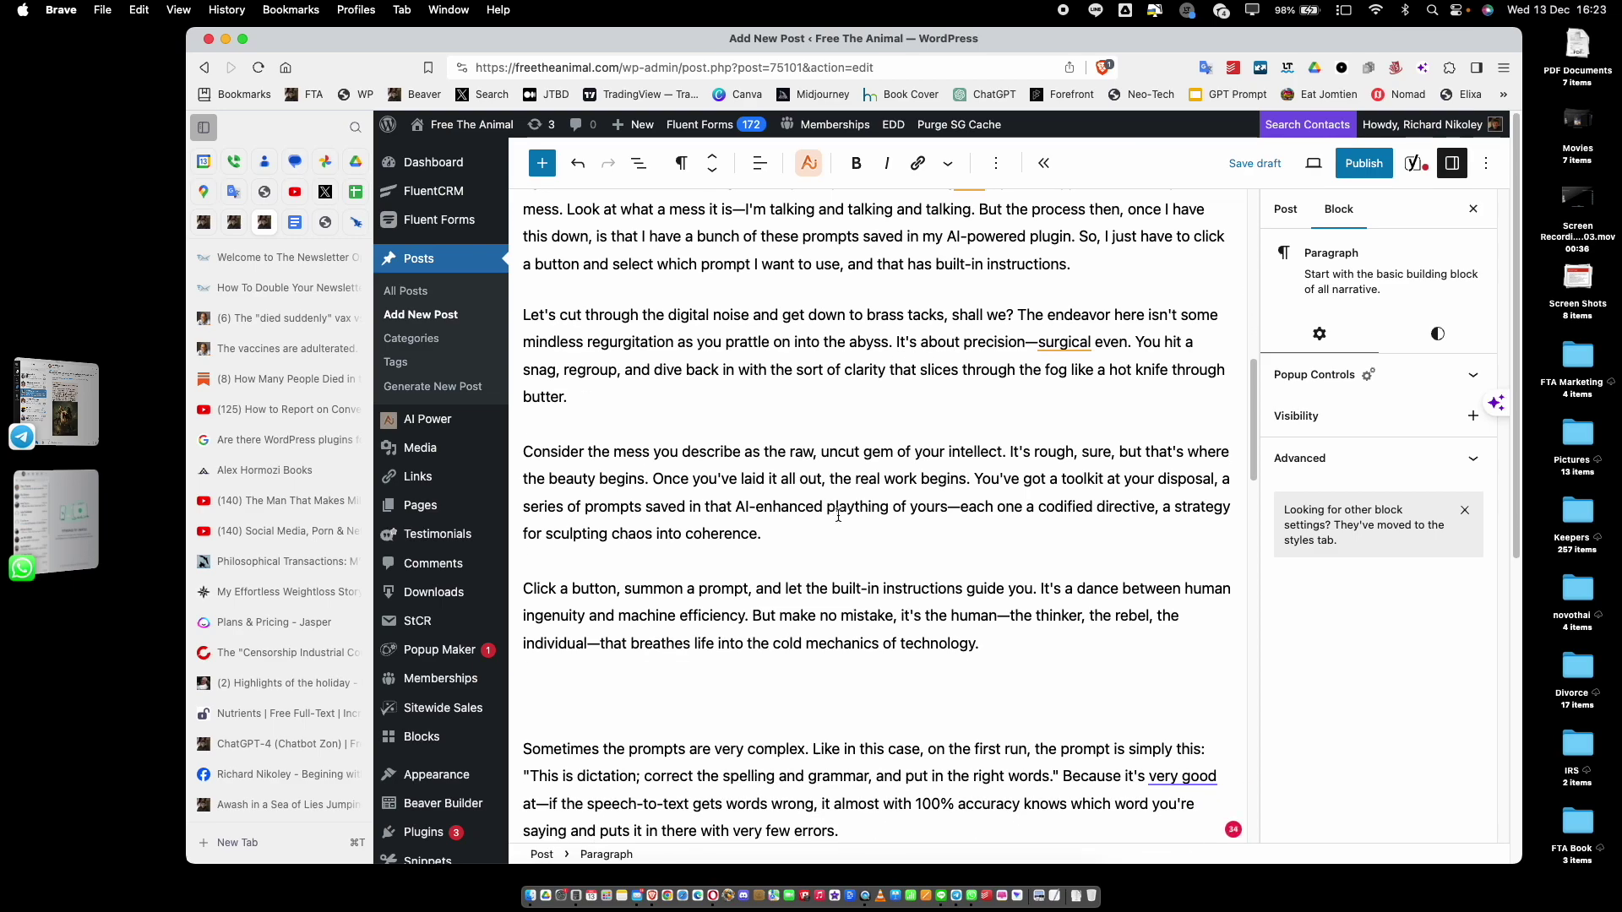
scroll(864, 543, "down", 1)
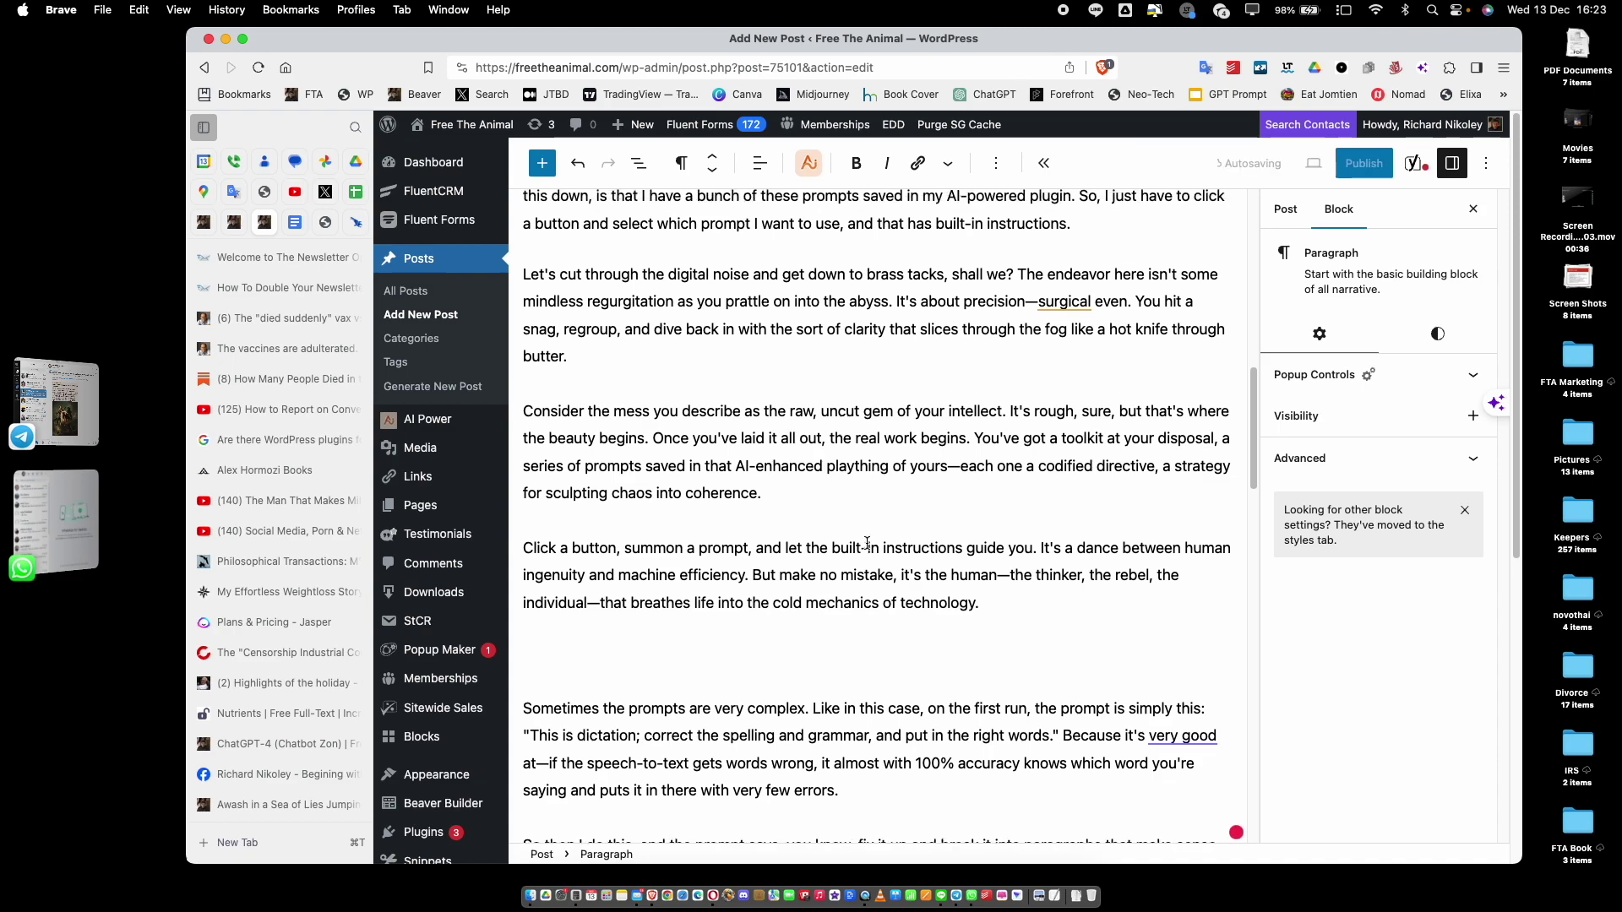
scroll(867, 543, "up", 2)
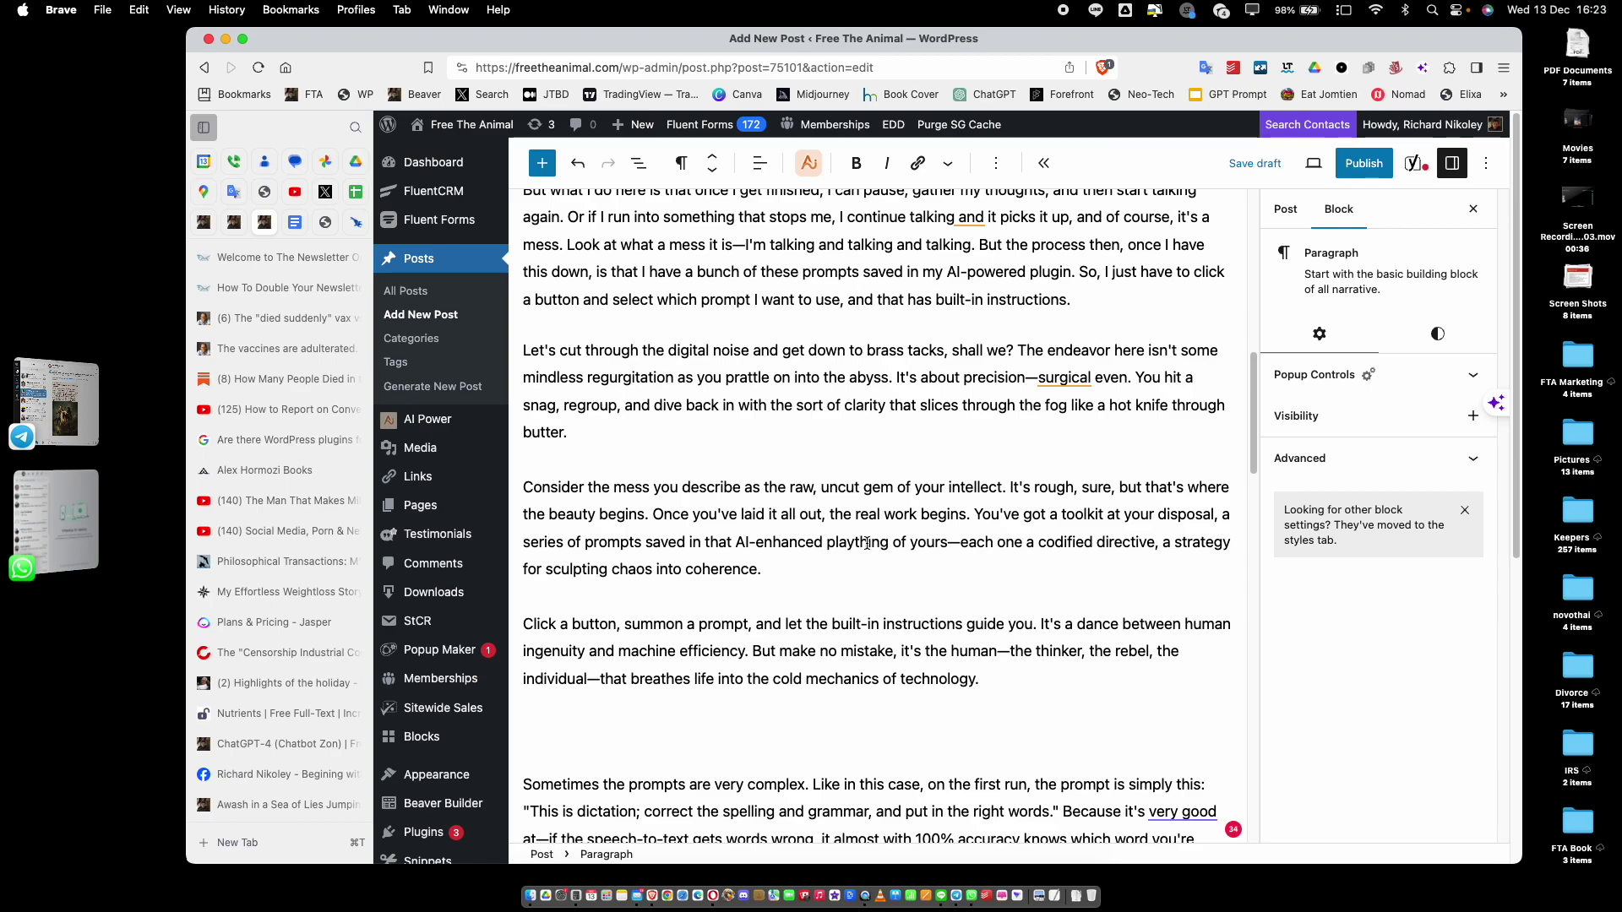
scroll(892, 517, "down", 3)
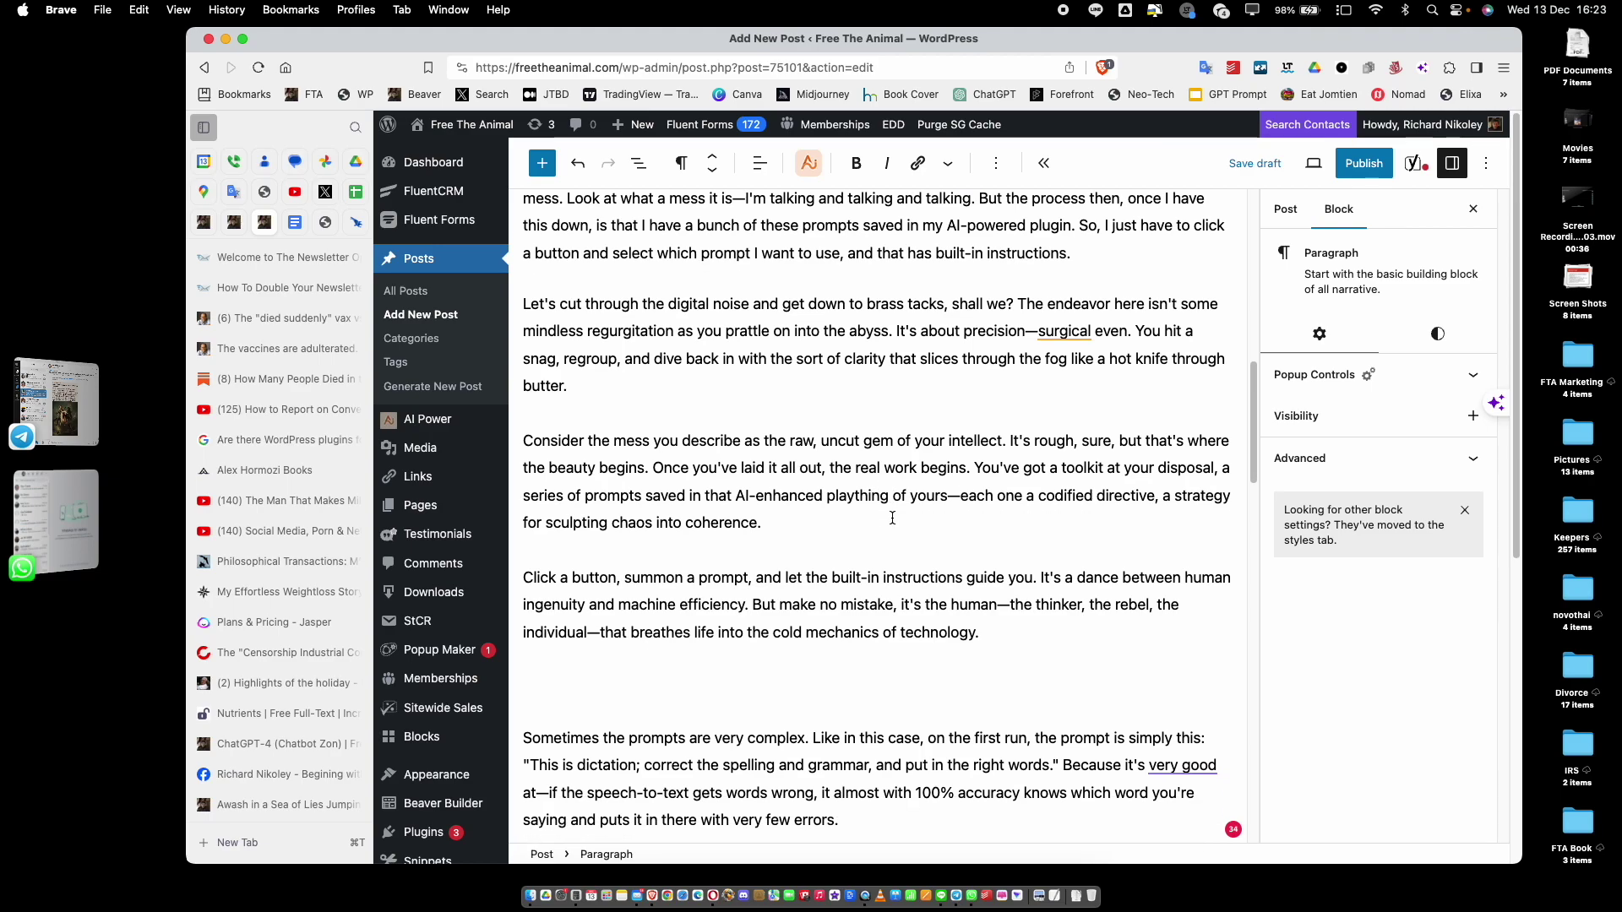
scroll(892, 518, "down", 3)
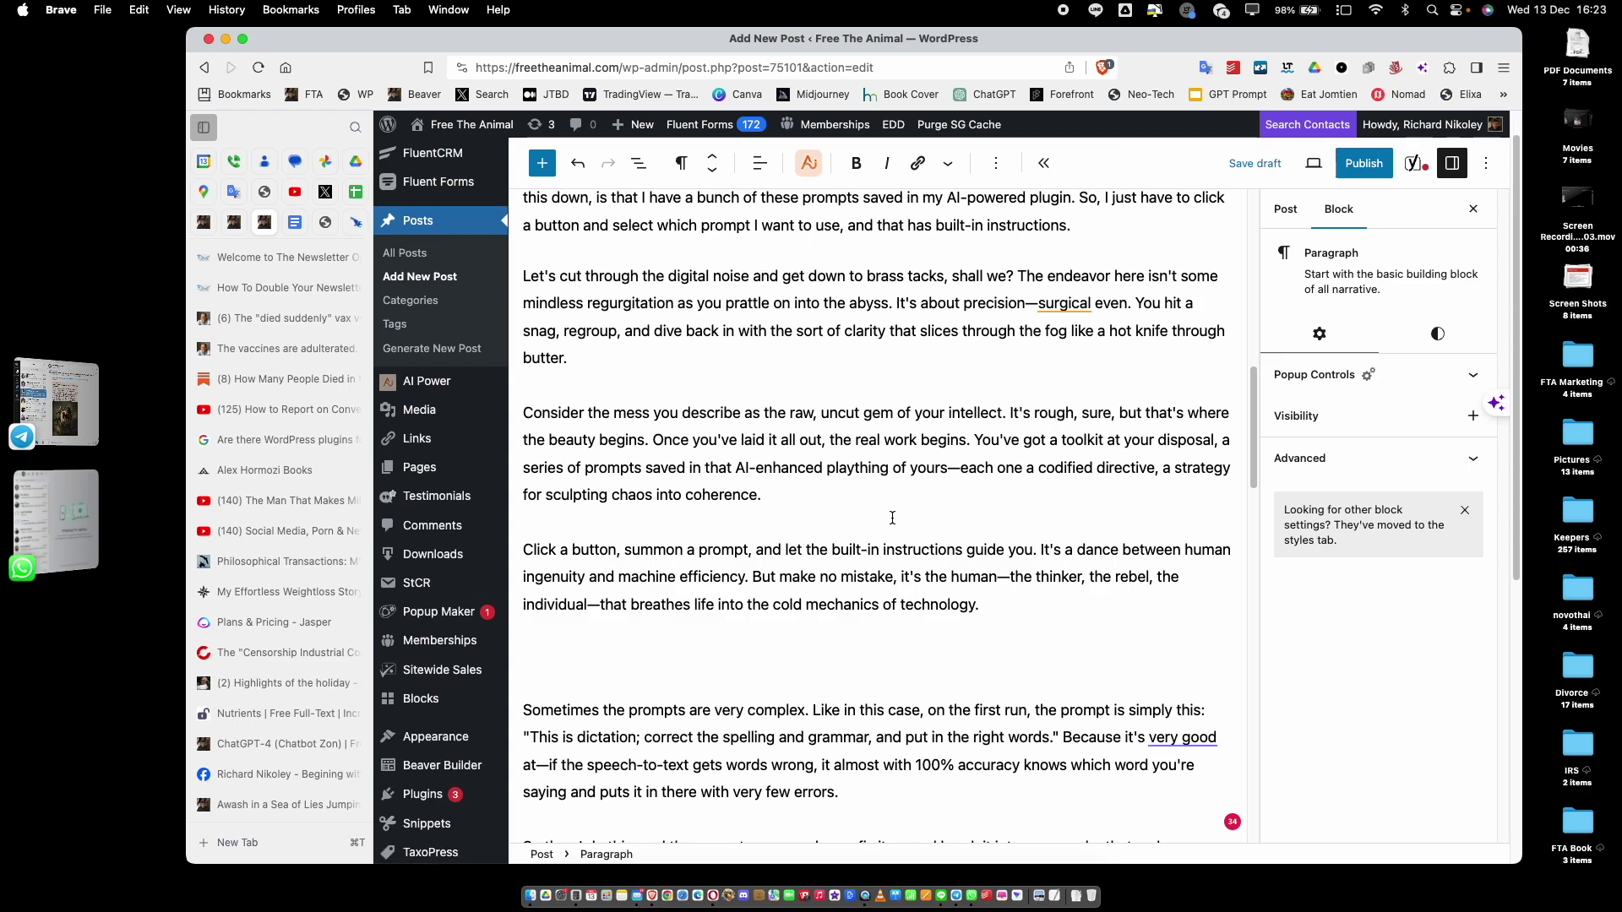
scroll(892, 518, "up", 7)
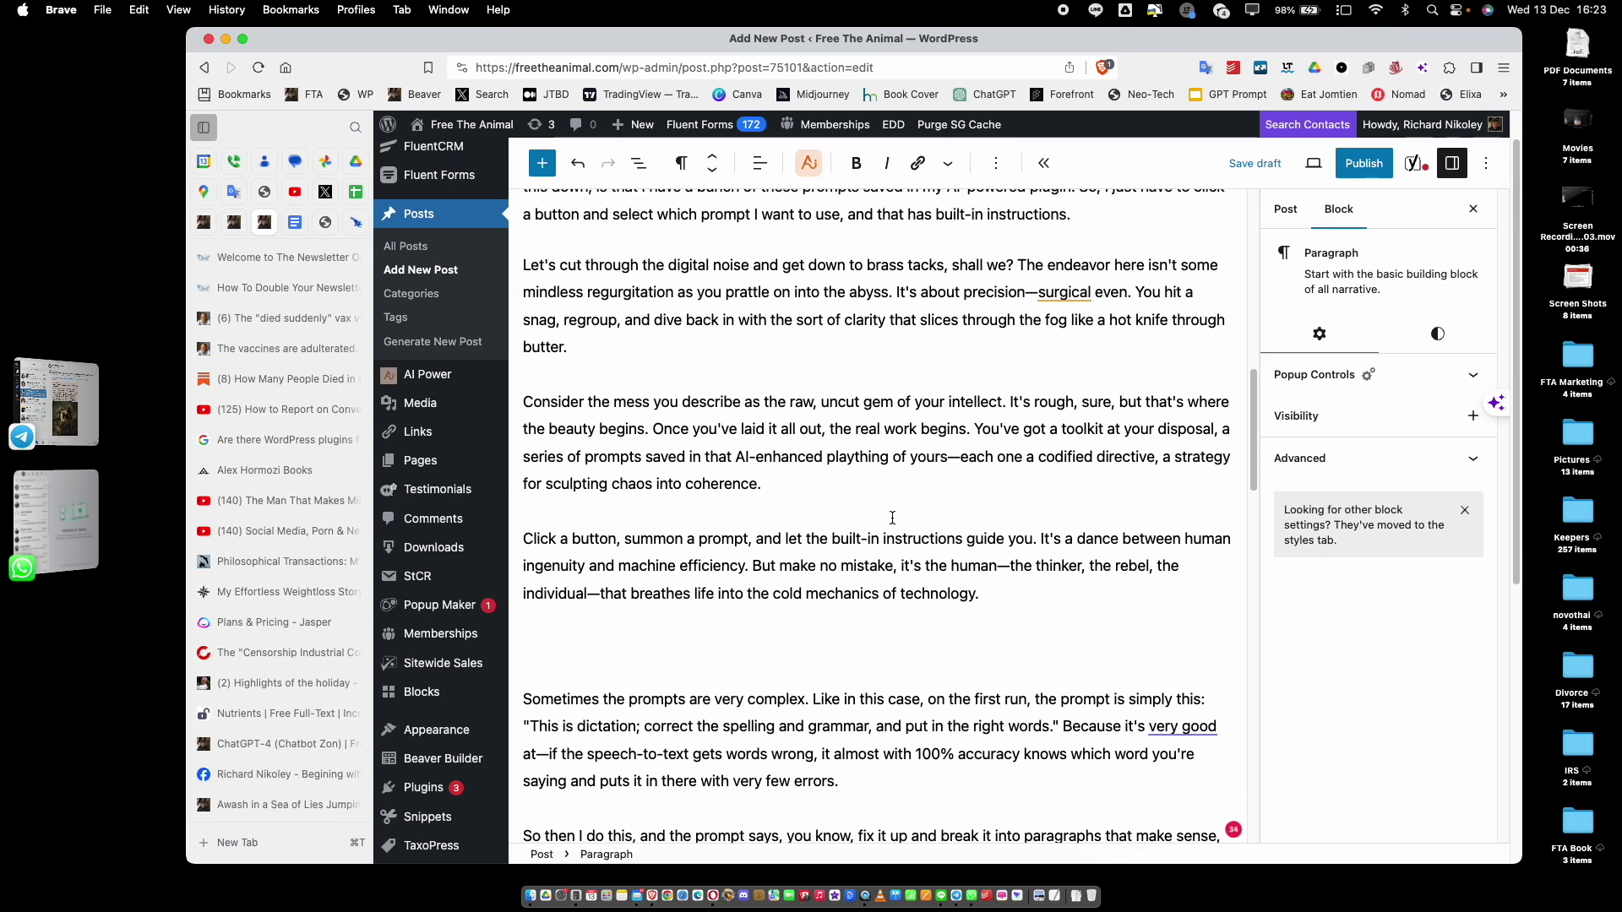
scroll(892, 517, "up", 2)
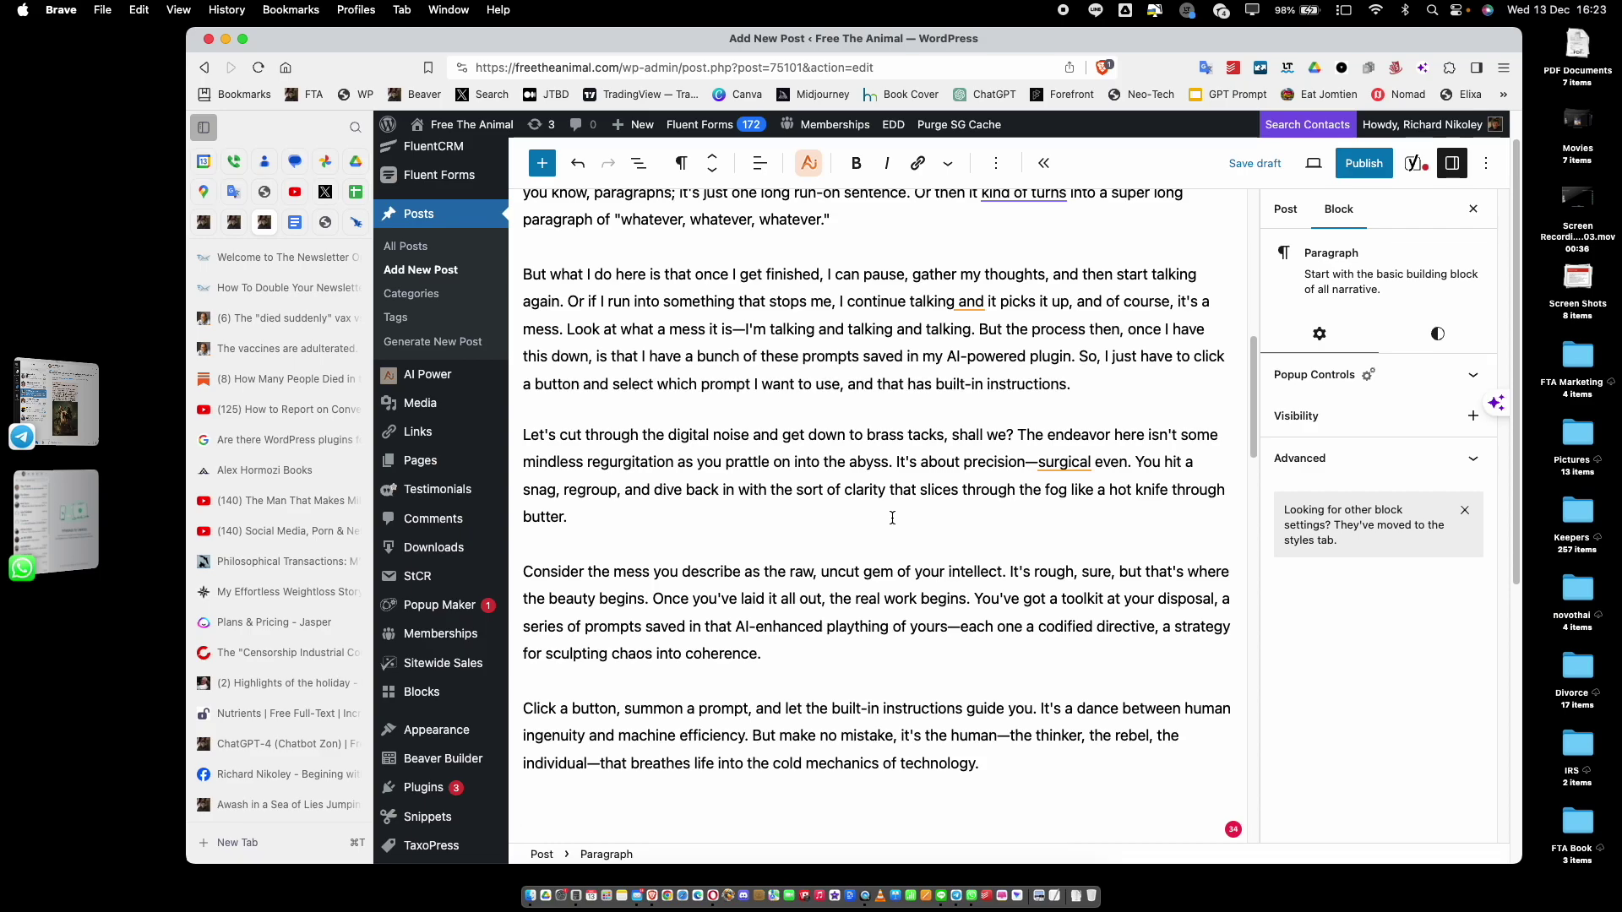
Delete the raw, uncorrected dictation paragraph directly beneath the Section 1 heading.
scroll(892, 518, "down", 15)
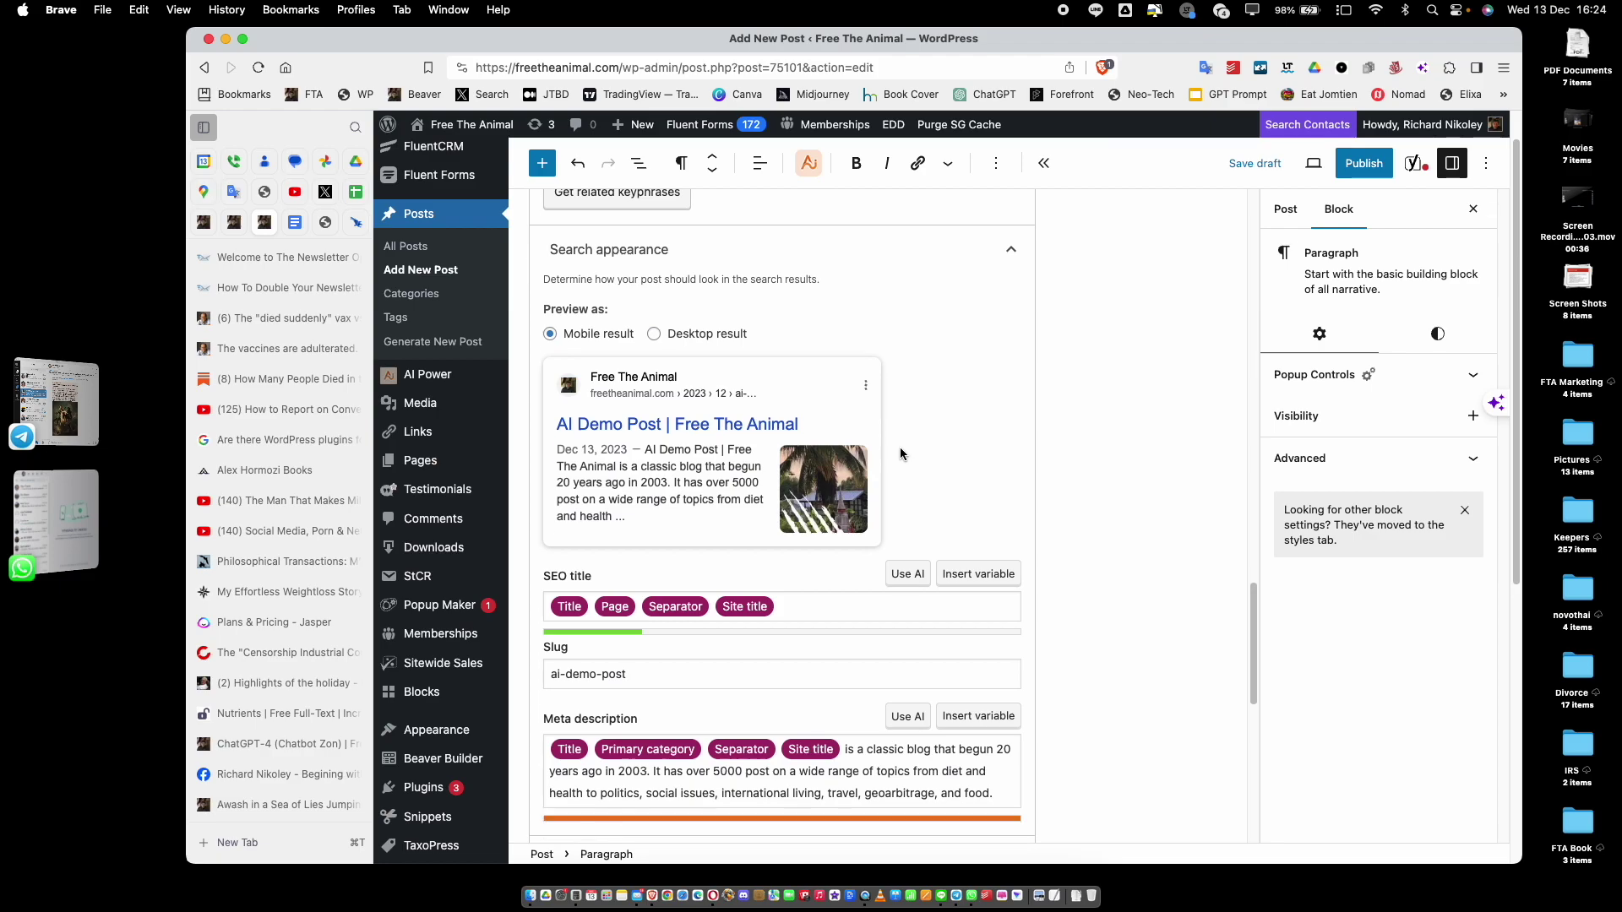
scroll(904, 539, "up", 15)
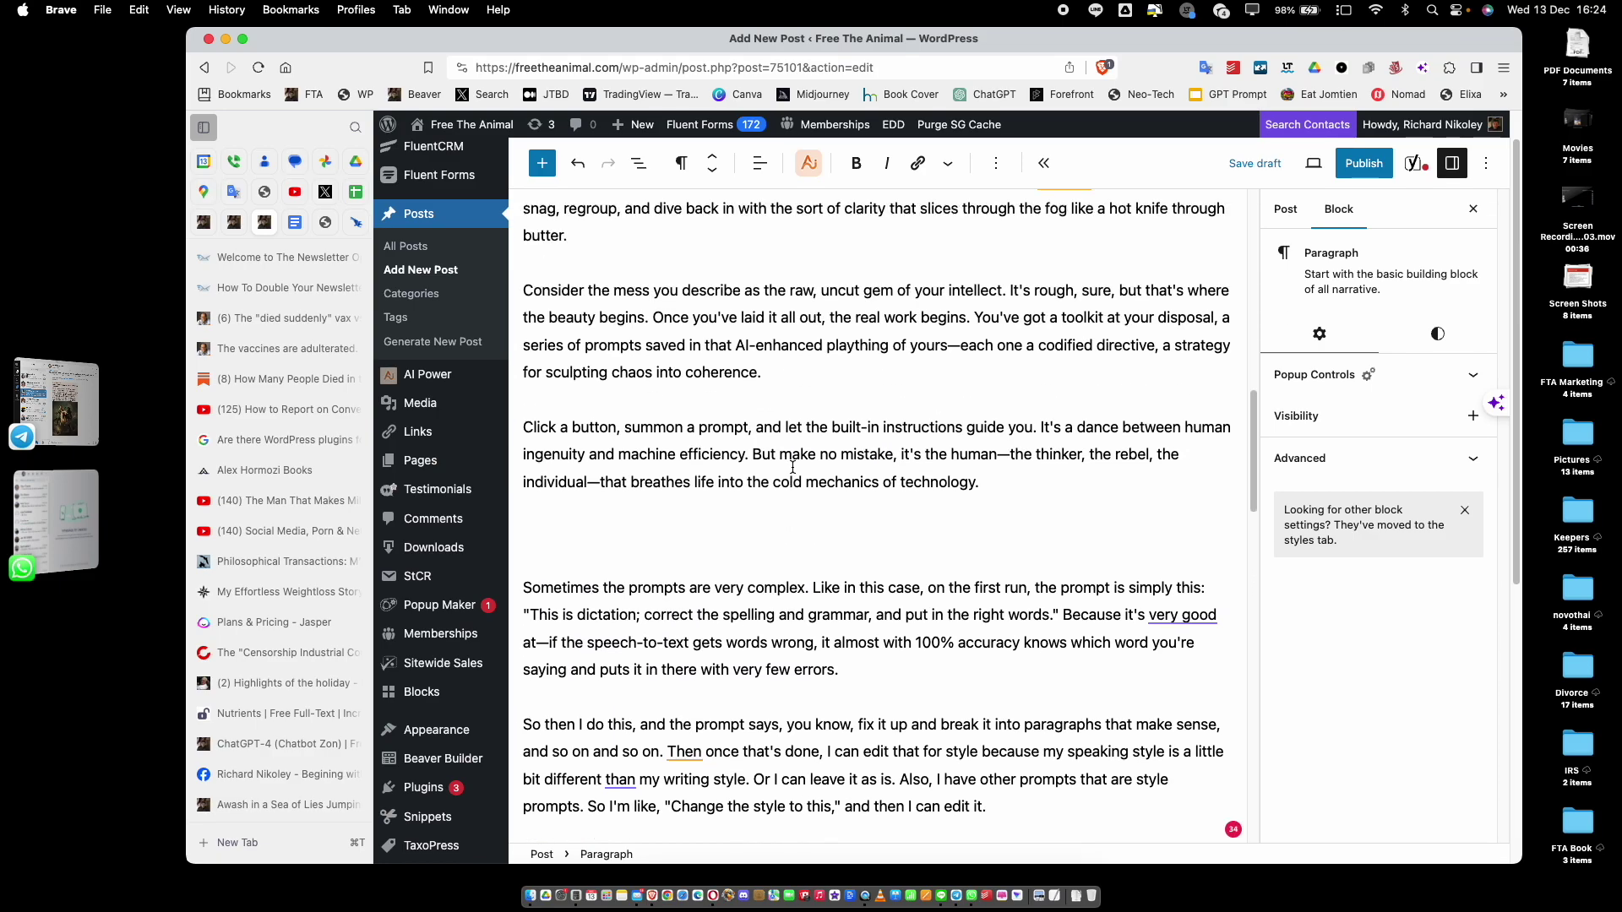
scroll(793, 467, "up", 3)
scroll(792, 467, "down", 5)
scroll(792, 468, "up", 8)
scroll(792, 467, "up", 5)
scroll(793, 468, "down", 12)
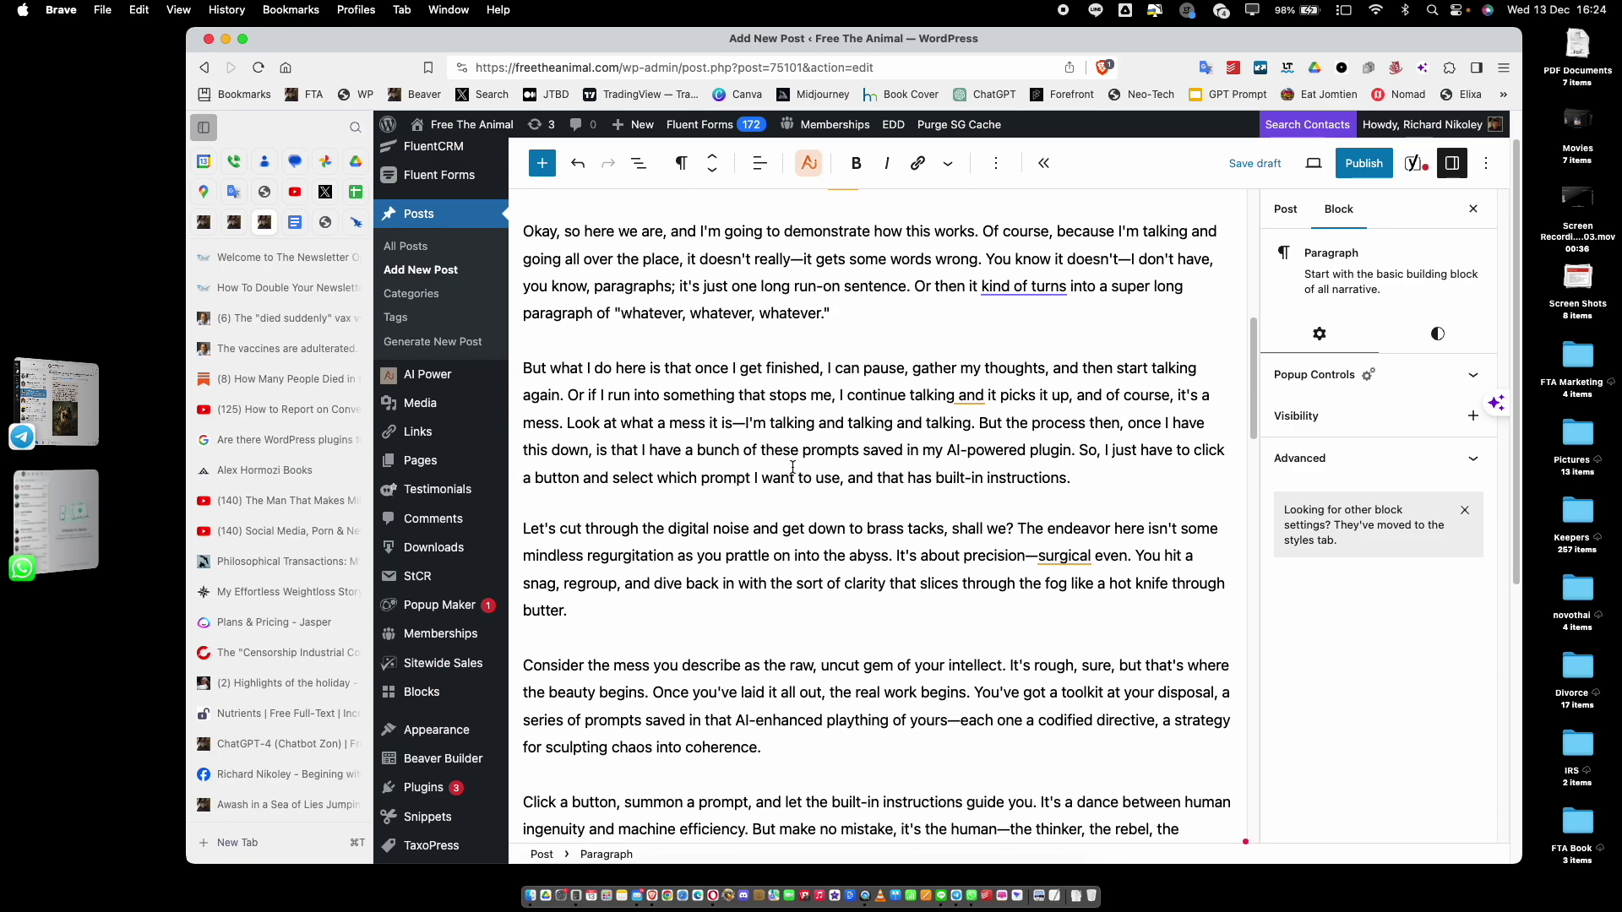
scroll(792, 467, "up", 15)
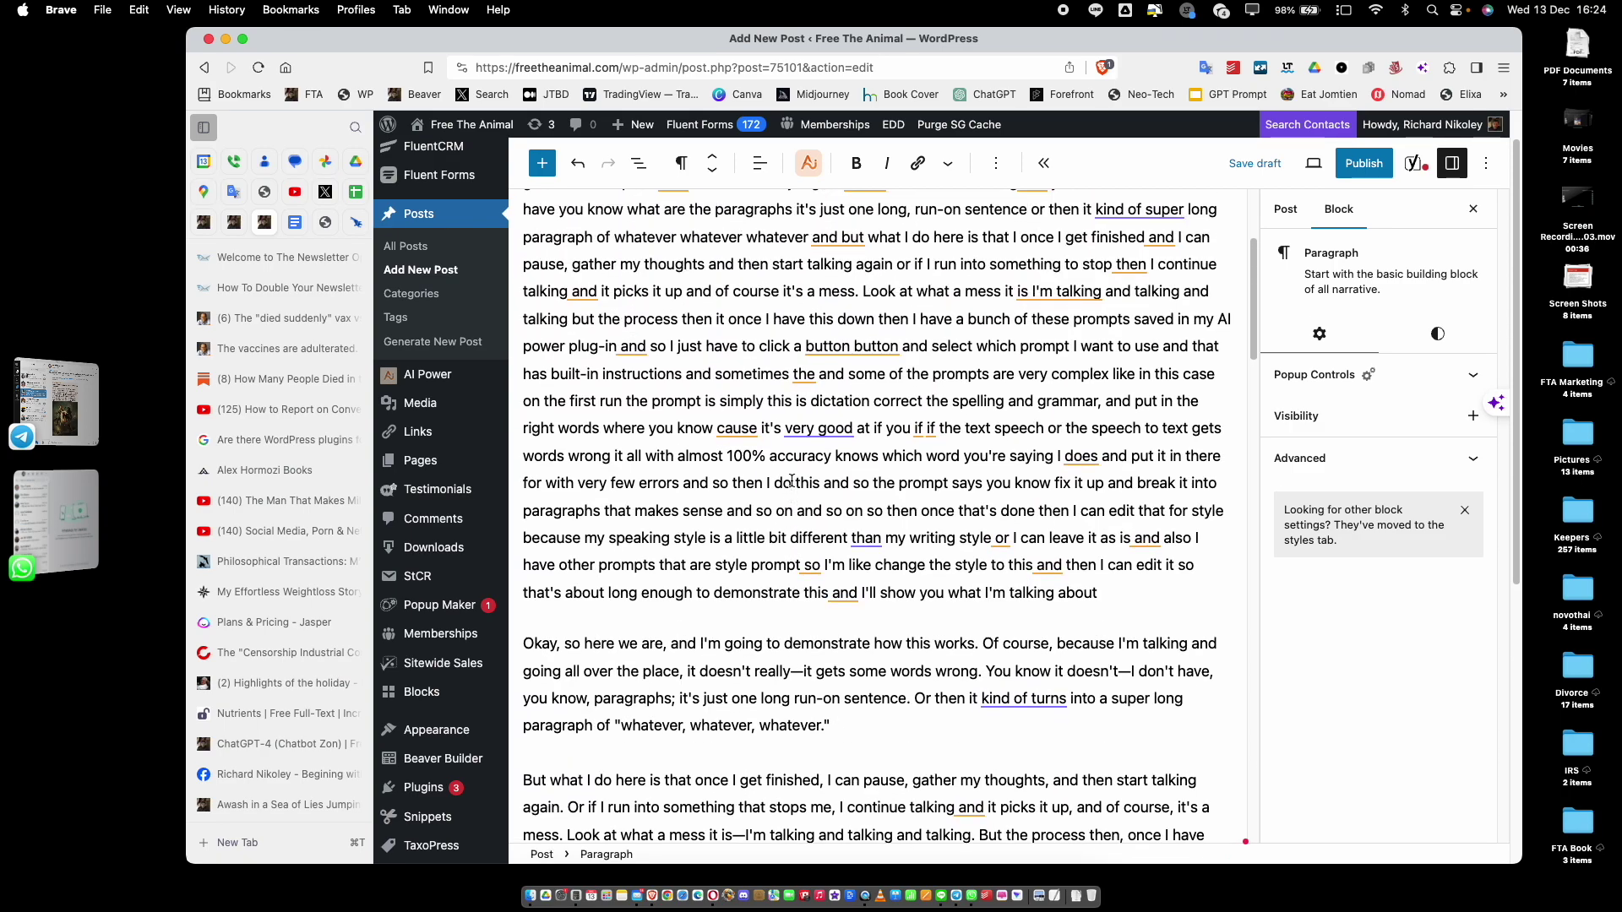
scroll(811, 538, "down", 2)
left_click(767, 490)
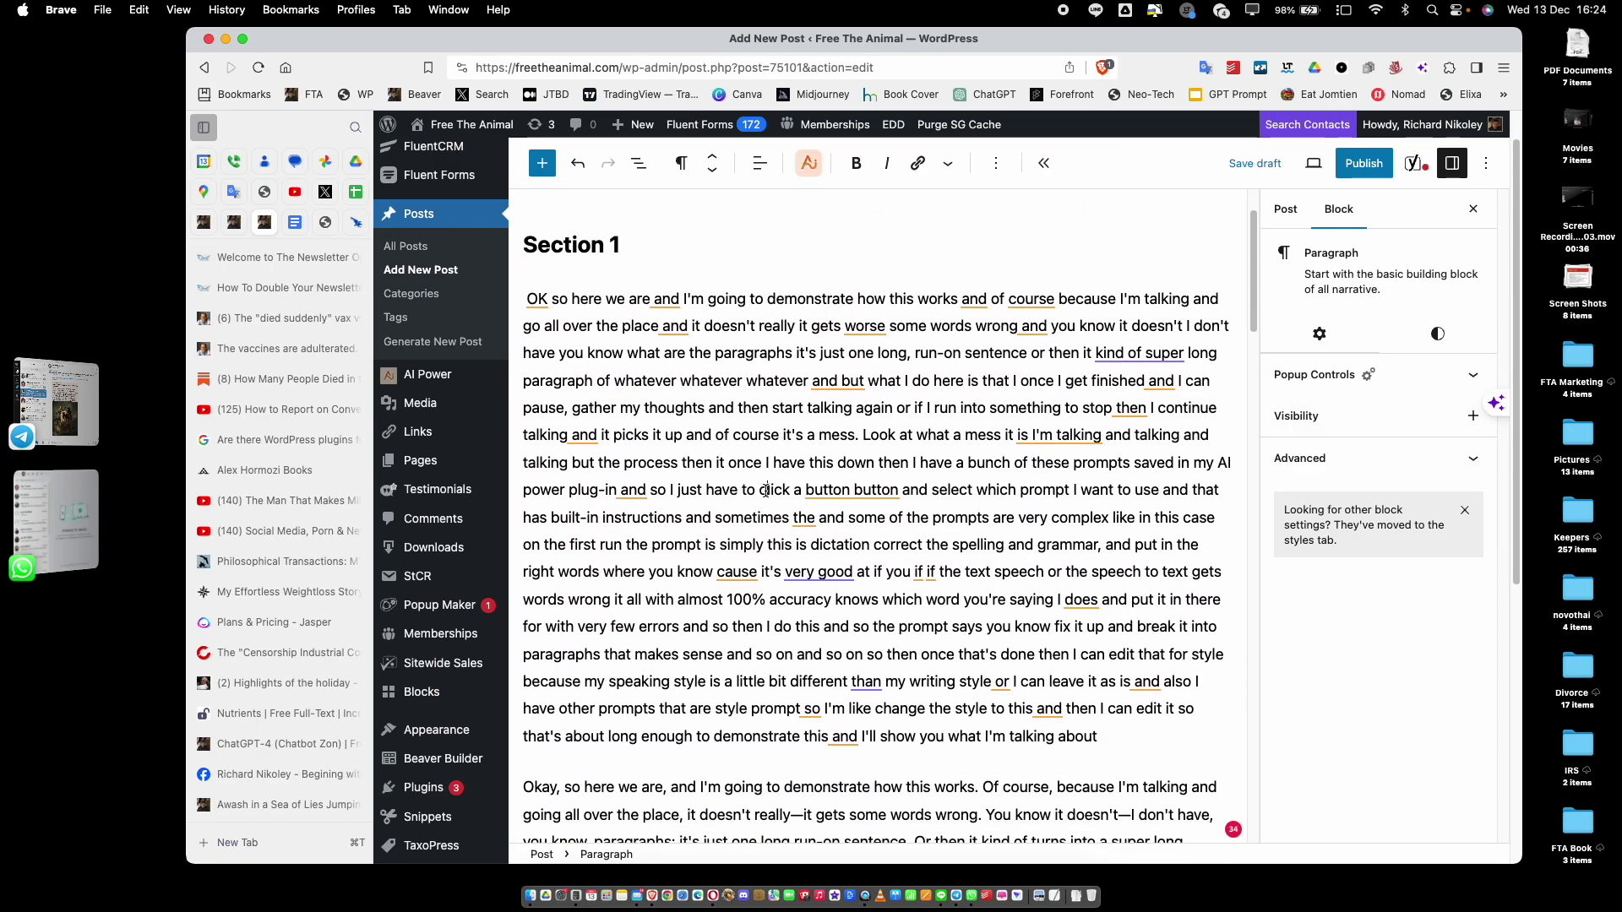
left_click(993, 163)
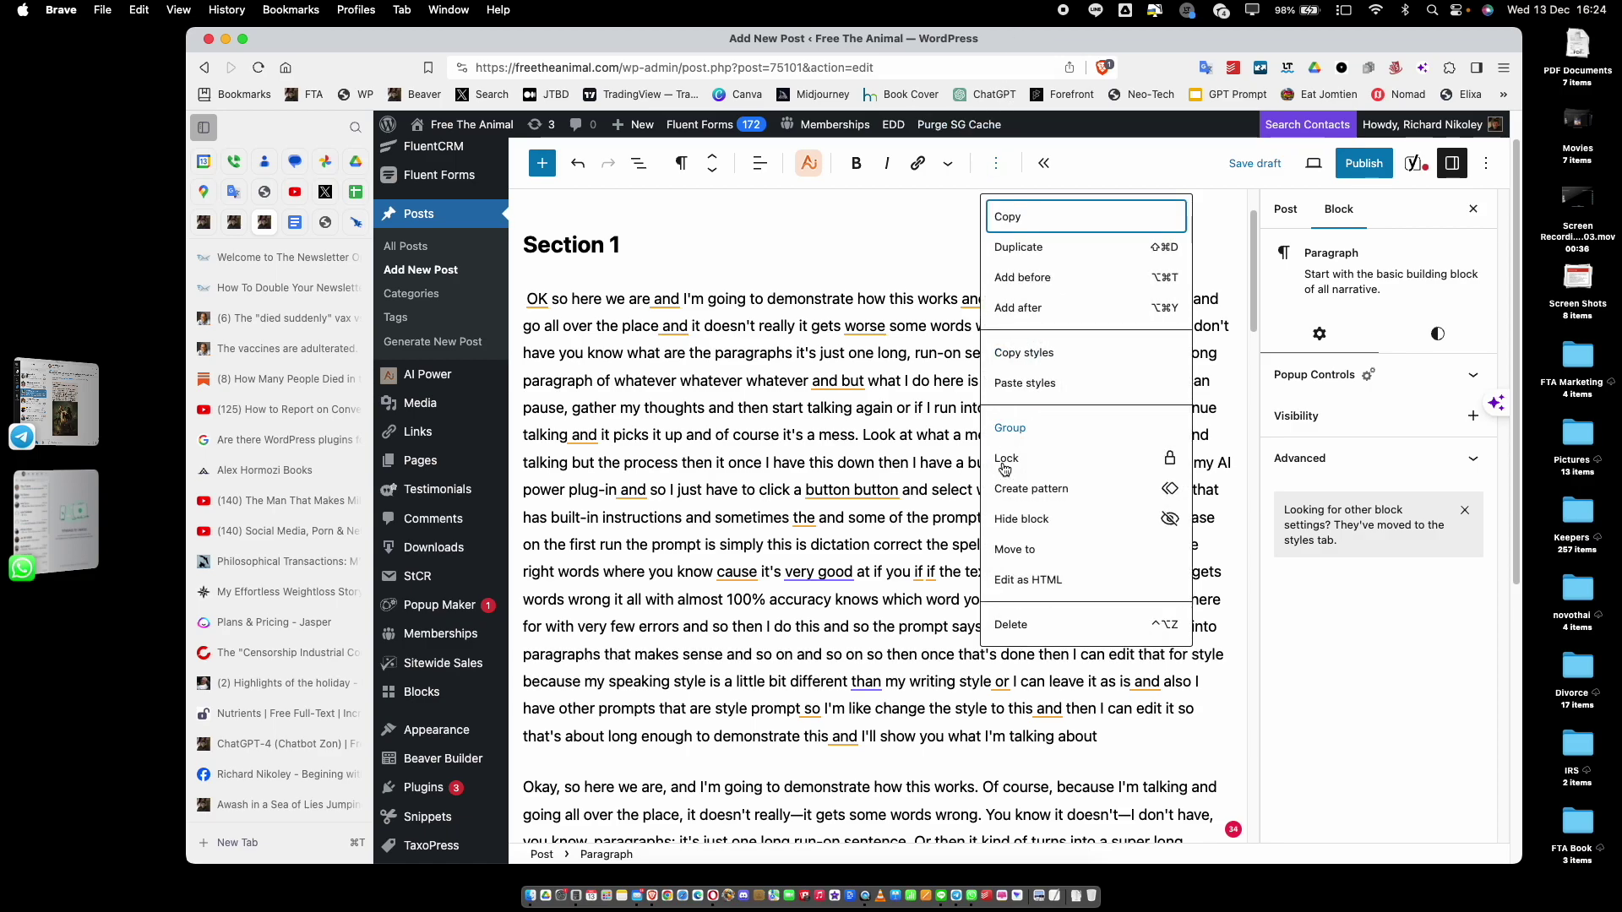
left_click(1005, 624)
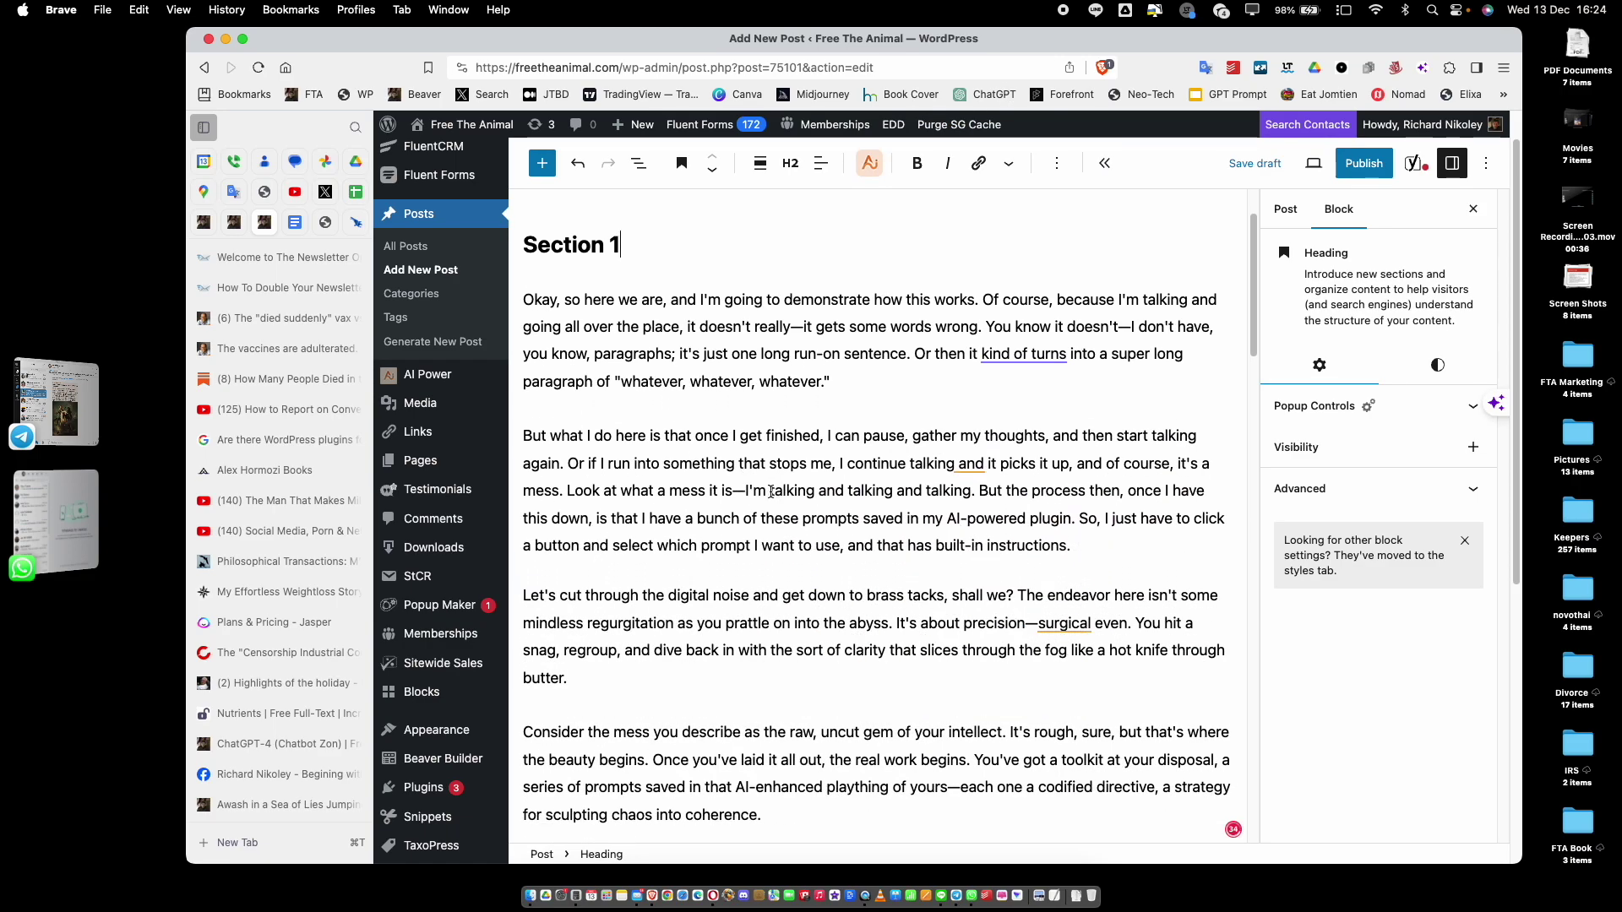
Delete the corrected dictation block preceding the restyled text in Section 1, then review the remaining post content.
scroll(771, 492, "down", 2)
scroll(771, 492, "down", 2)
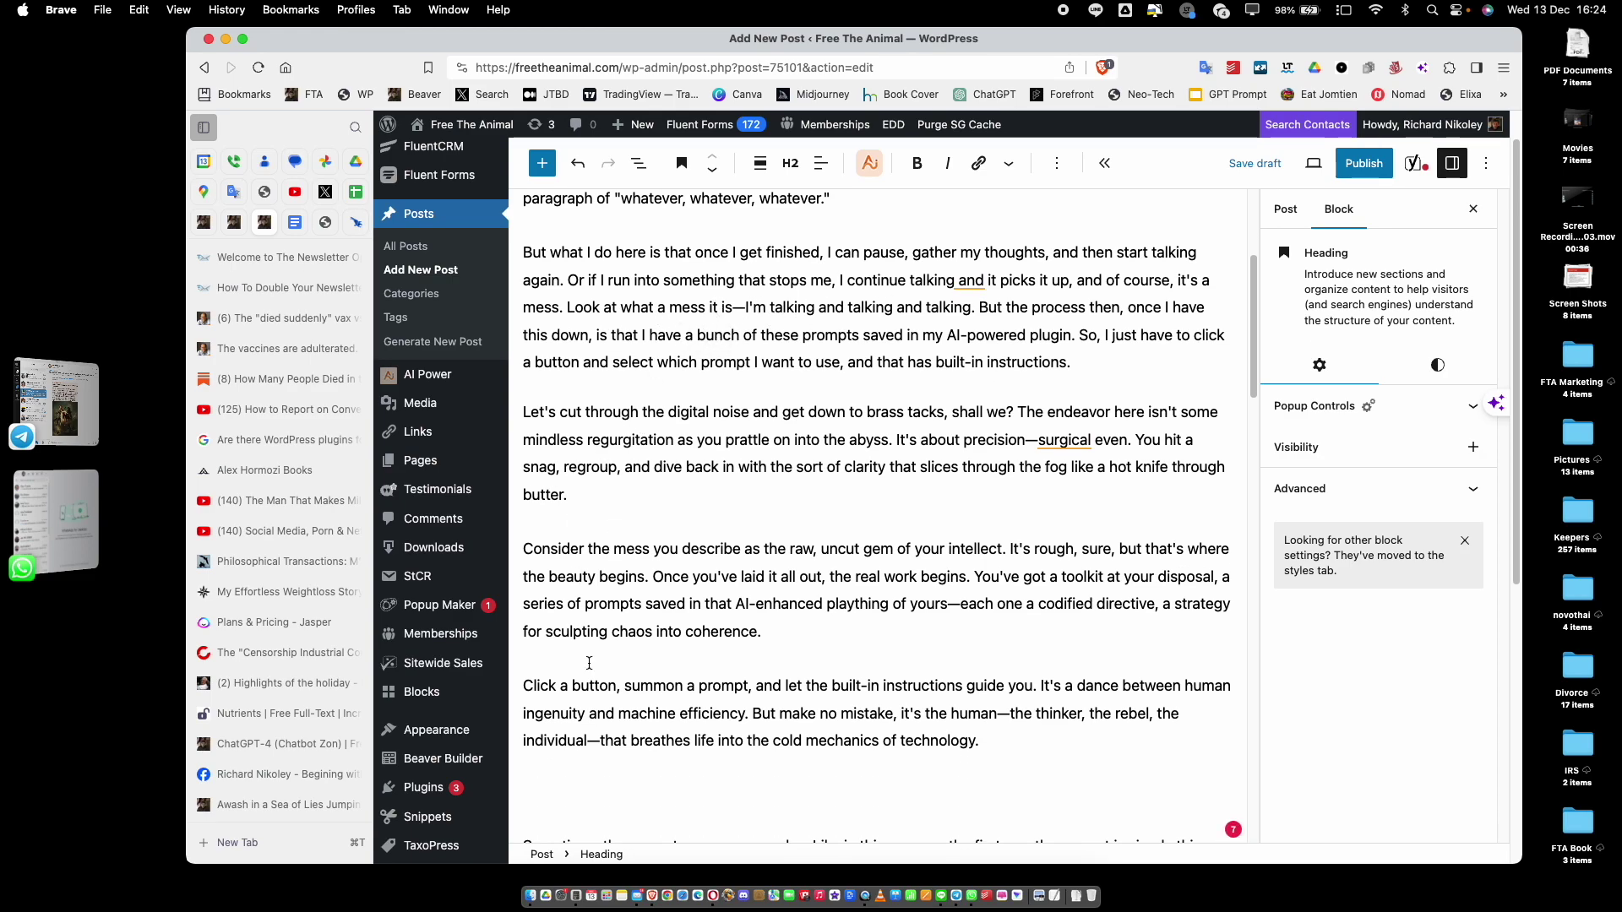
left_click(707, 275)
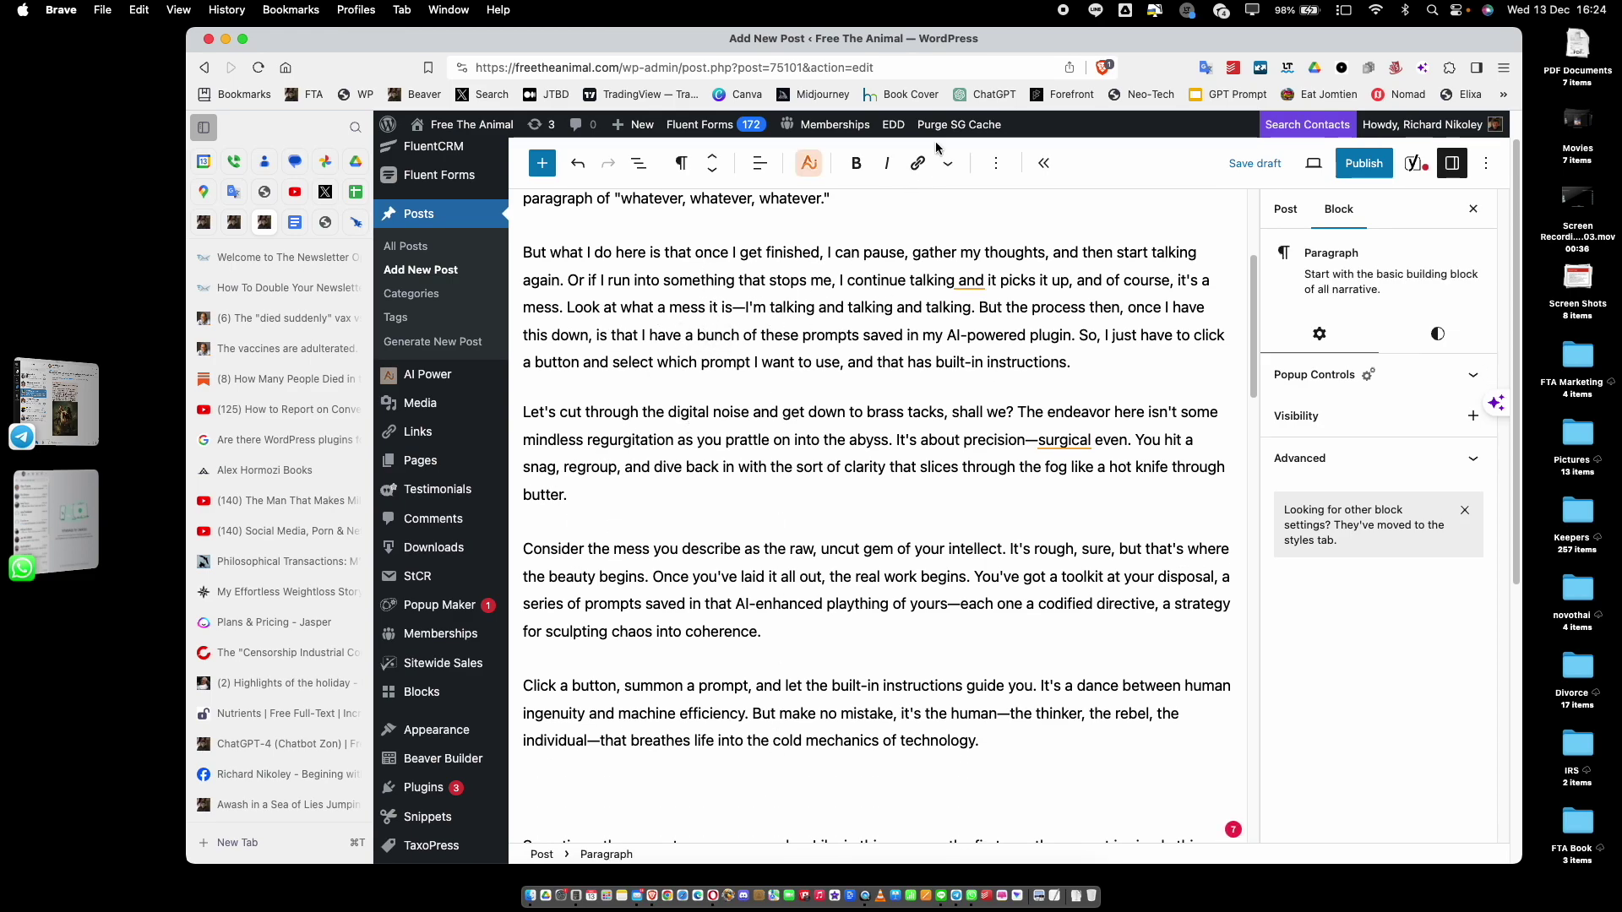
left_click(996, 163)
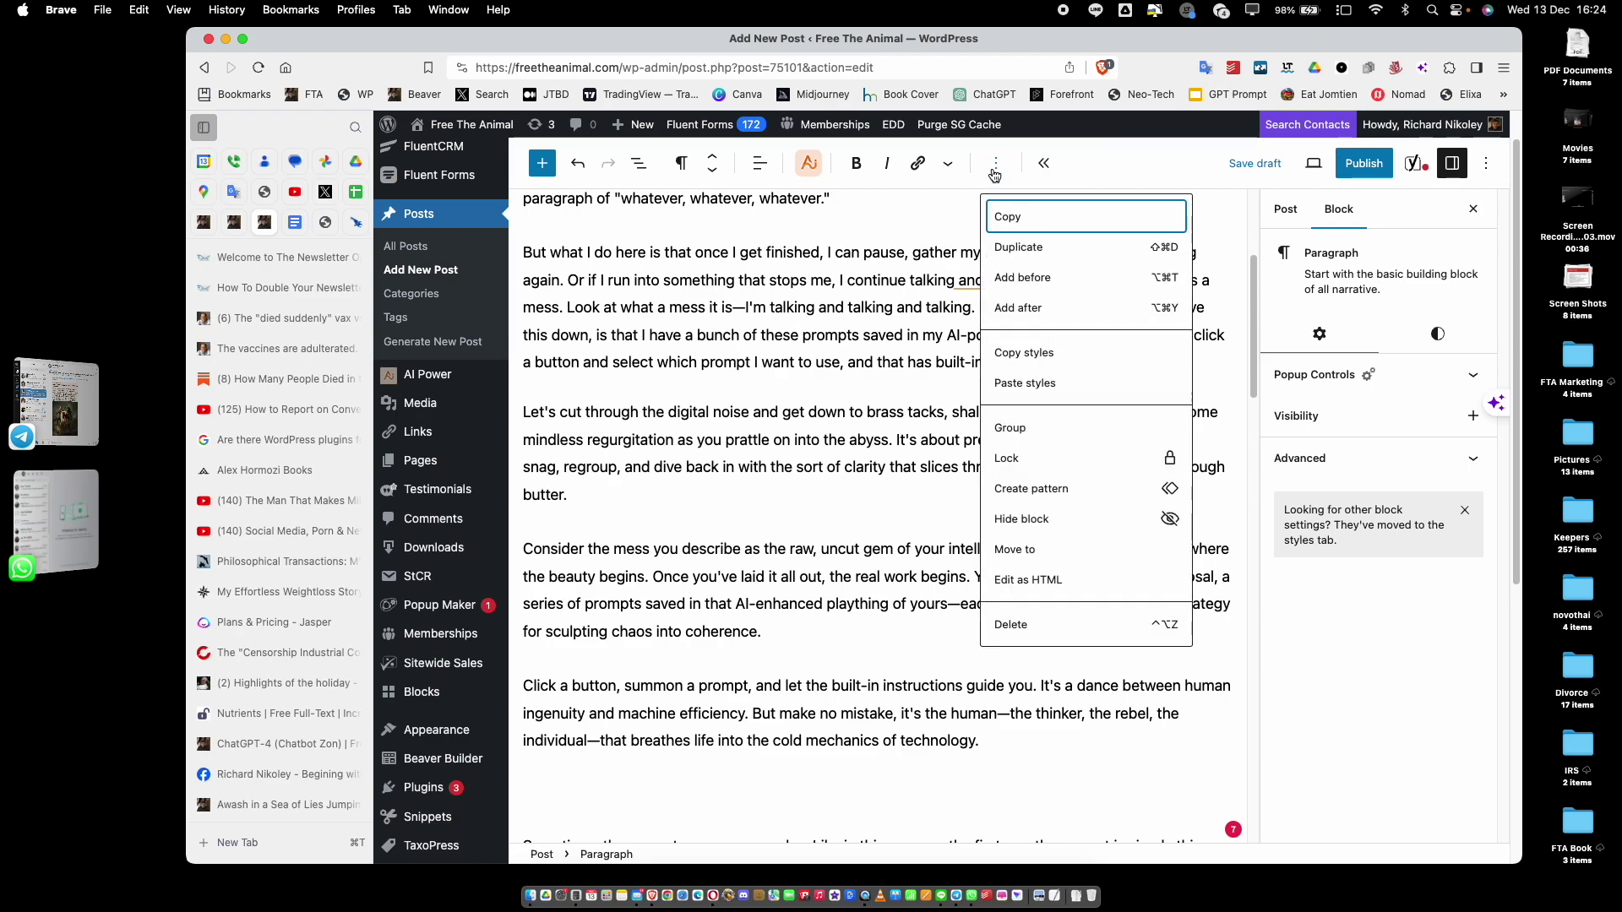
left_click(1019, 629)
scroll(849, 599, "down", 2)
scroll(849, 598, "up", 2)
scroll(849, 598, "up", 3)
scroll(850, 599, "down", 12)
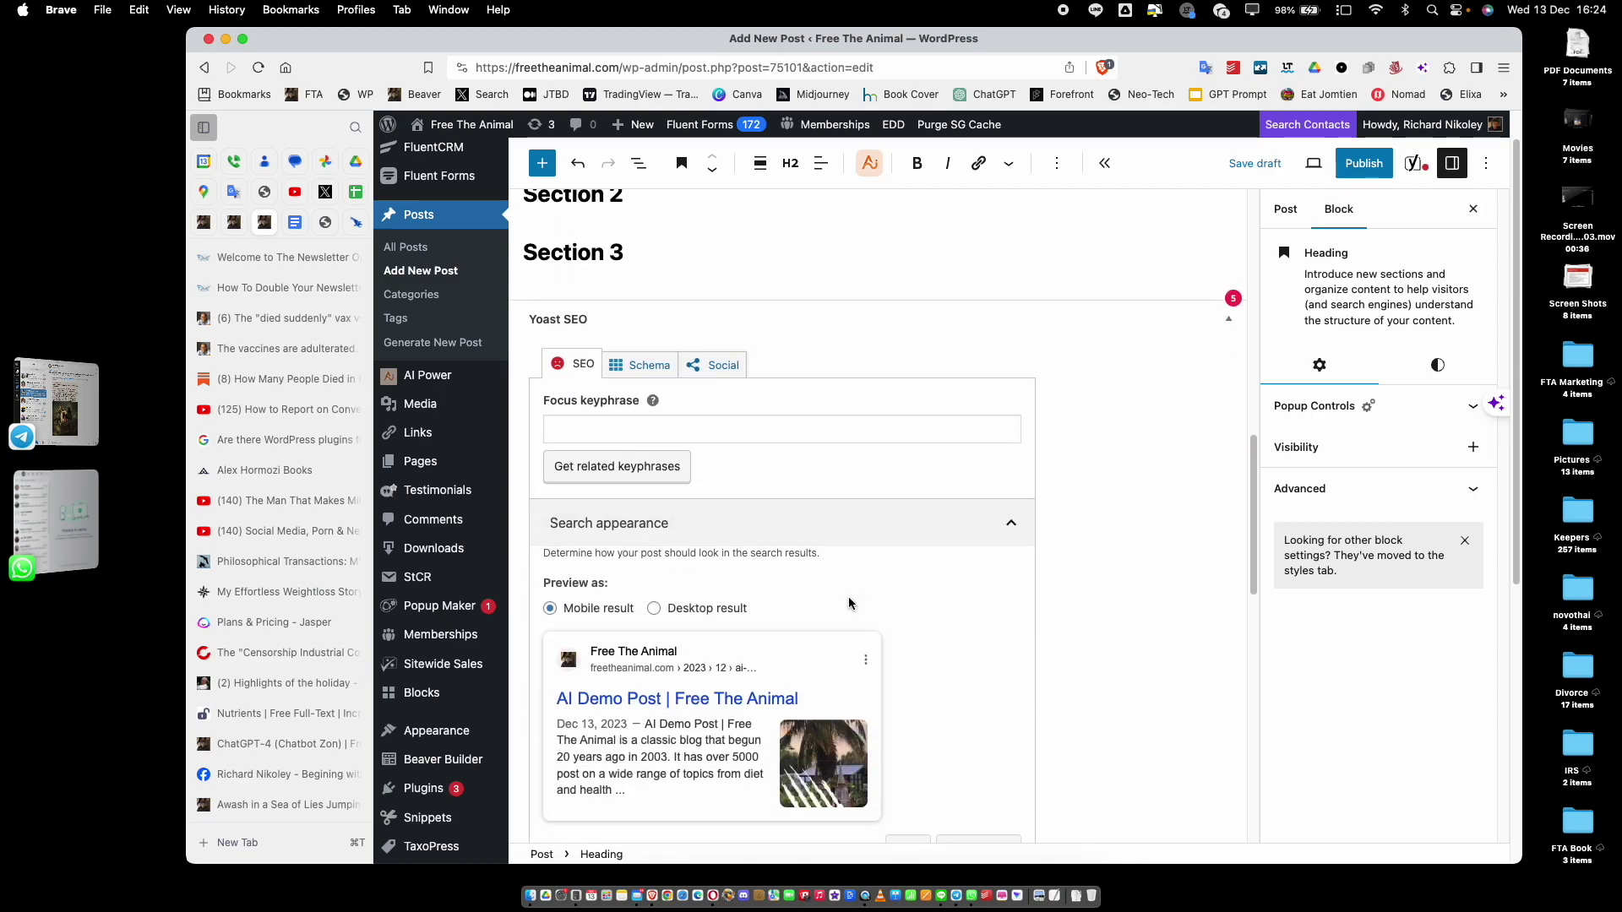
scroll(849, 603, "up", 12)
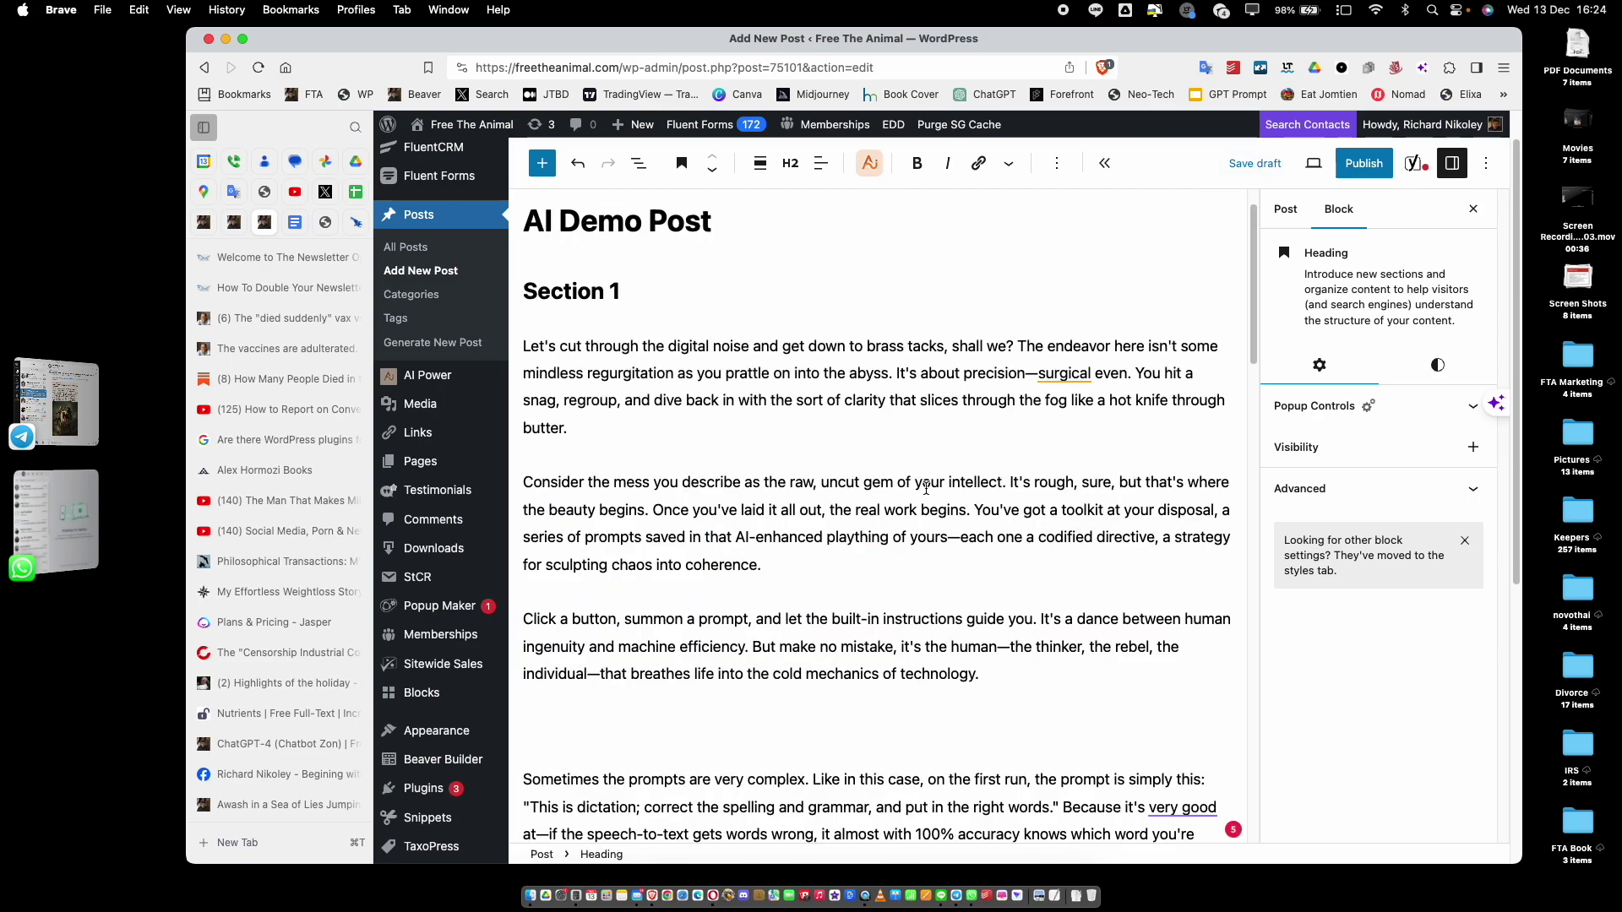